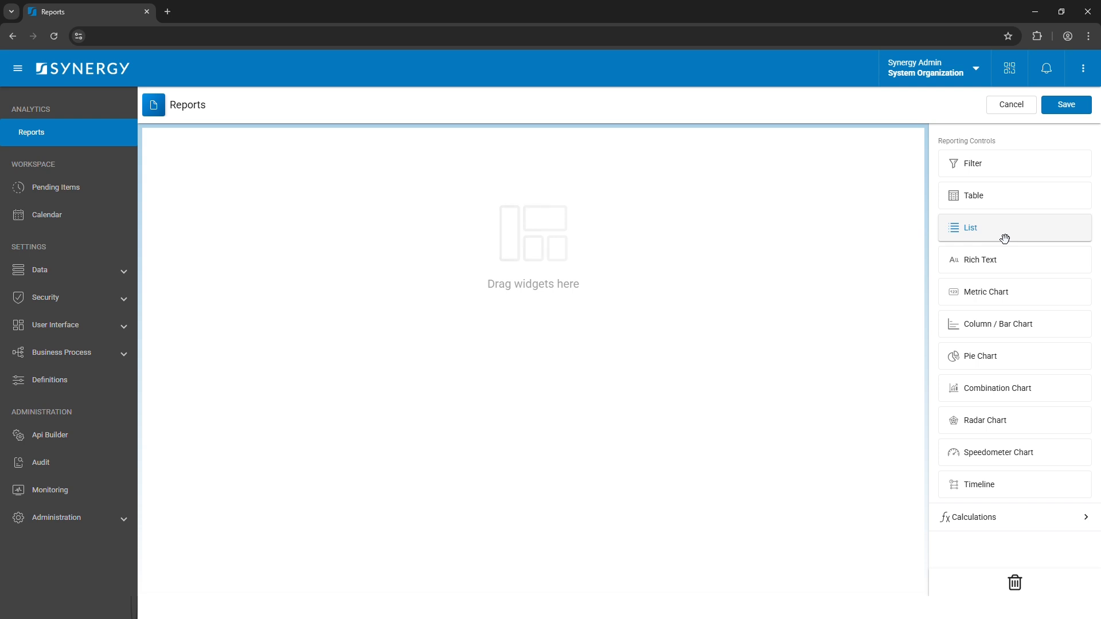
- Add a List widget to the empty report, titled "Complaints Overview - List" and based on the Complaints Dataset
{"action": "left_click_drag", "start_coordinate": [1007, 238], "coordinate": [520, 242]}
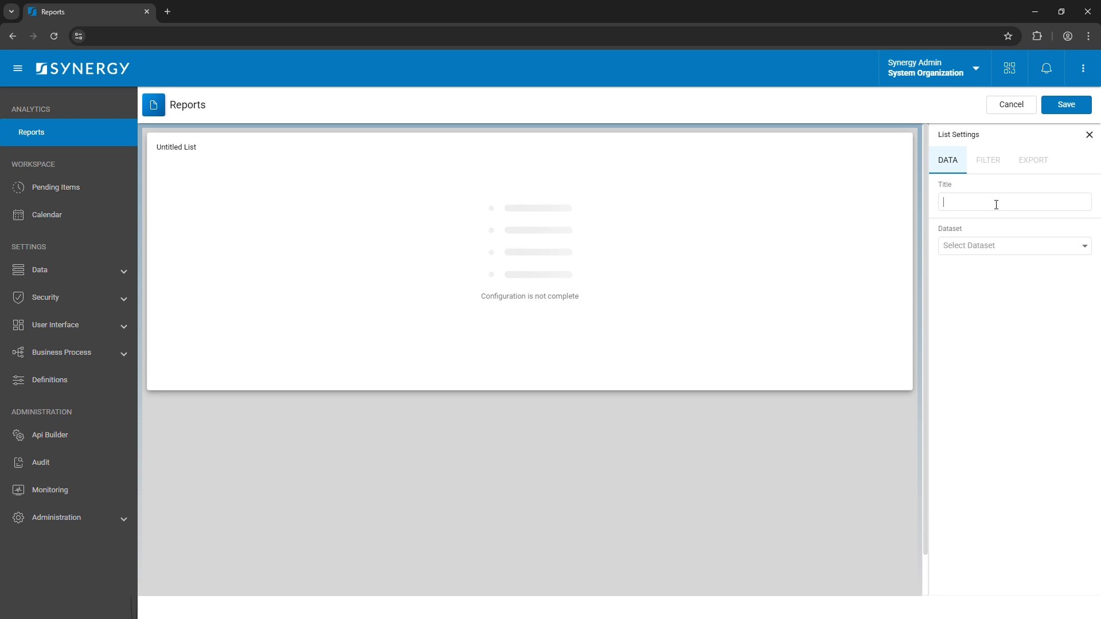
{"action": "type", "text": "Complaints Overview - List"}
{"action": "left_click", "coordinate": [997, 247]}
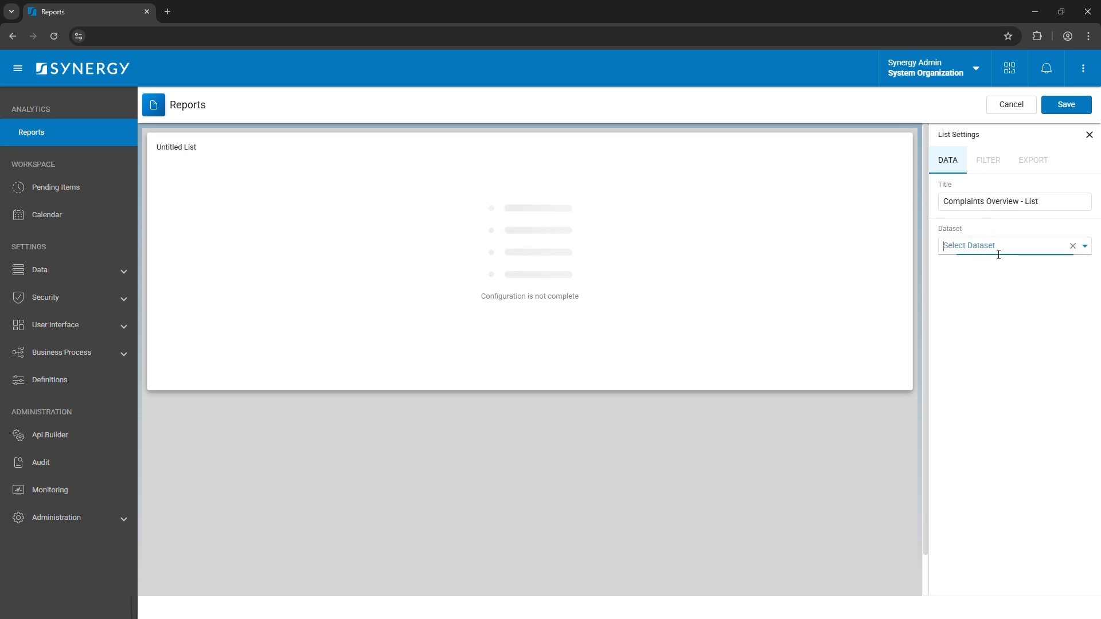
{"action": "left_click", "coordinate": [996, 266]}
- Add Date of Reported Incident as the row category of the complaints list
{"action": "left_click", "coordinate": [999, 290]}
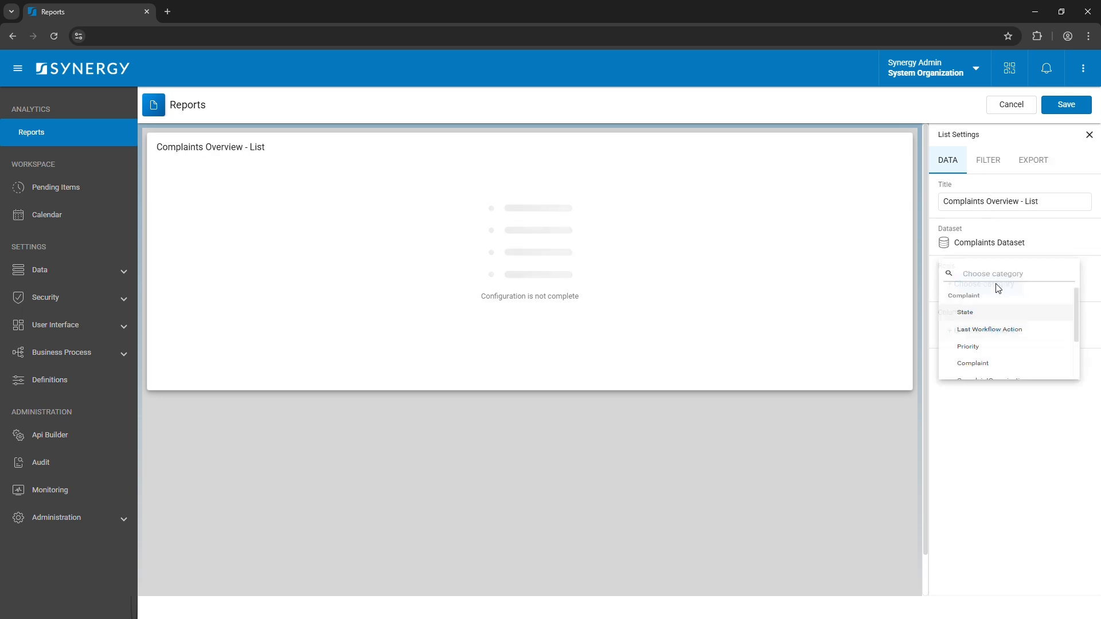
{"action": "type", "text": "date"}
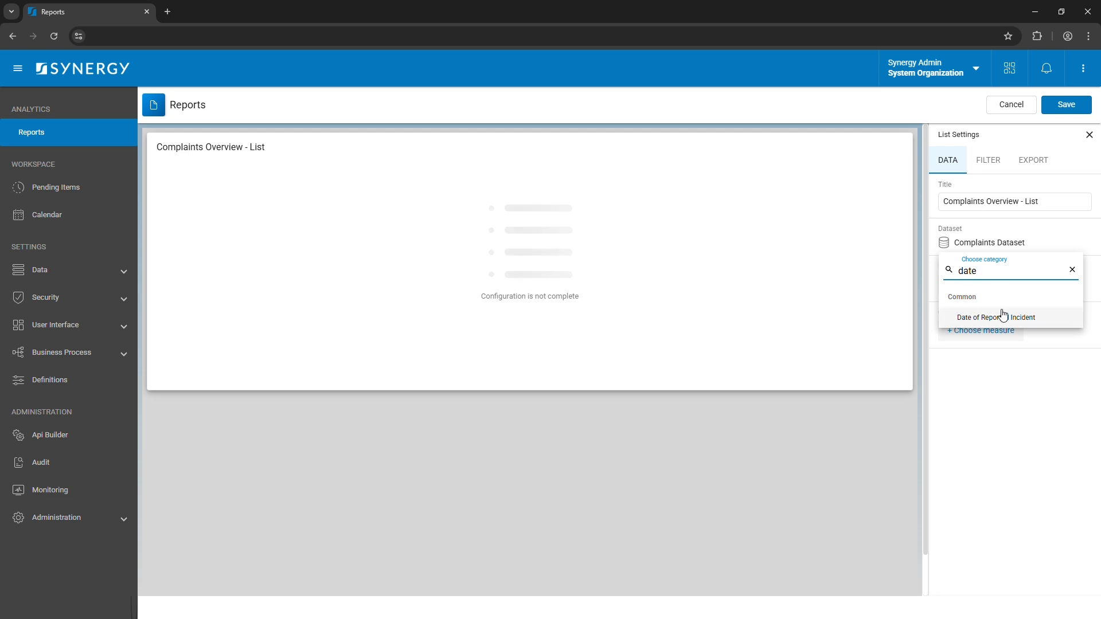
{"action": "left_click", "coordinate": [999, 317]}
- Search the list's available column measures for "number" and save the report
{"action": "left_click", "coordinate": [997, 362]}
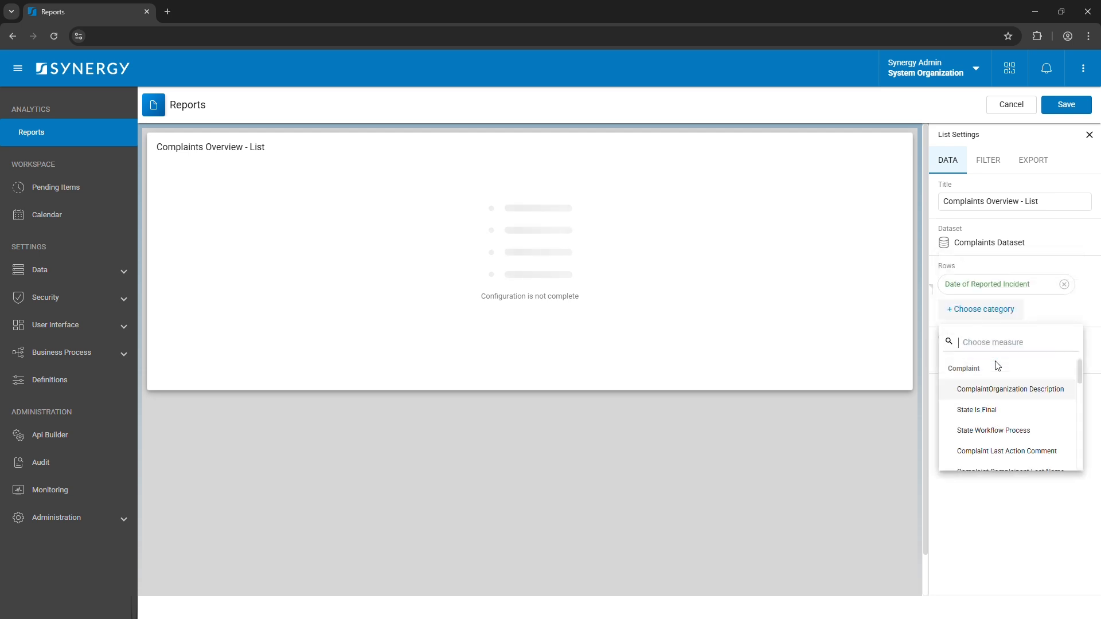
{"action": "type", "text": "number"}
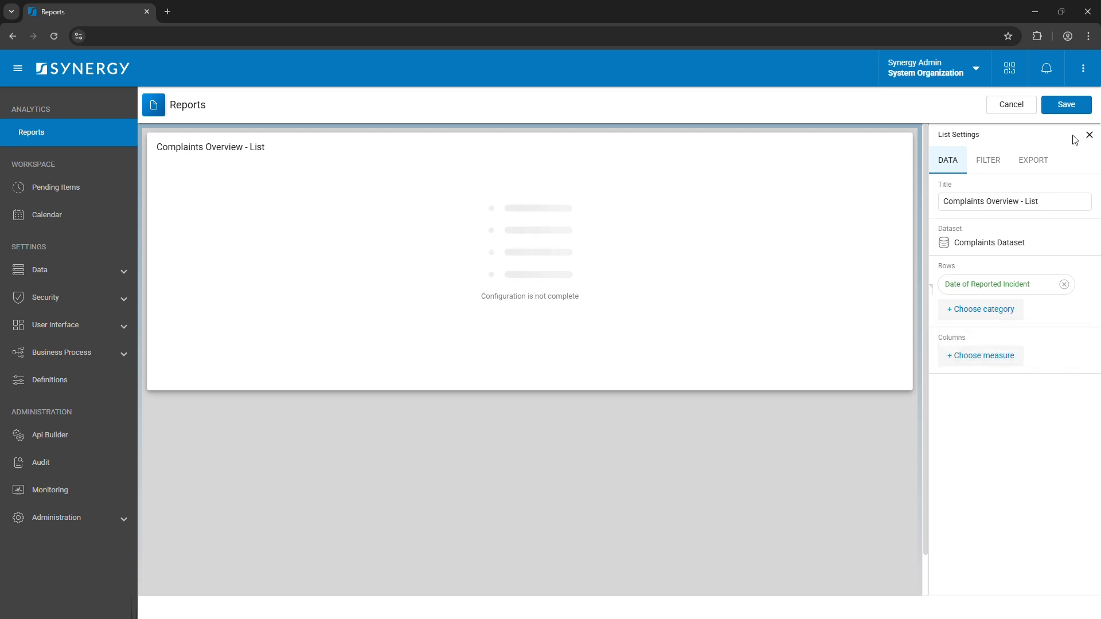
{"action": "left_click", "coordinate": [1068, 106]}
- Open the Complaint folder of the Complaints Dataset and search its fields for "number"
{"action": "left_click", "coordinate": [84, 278]}
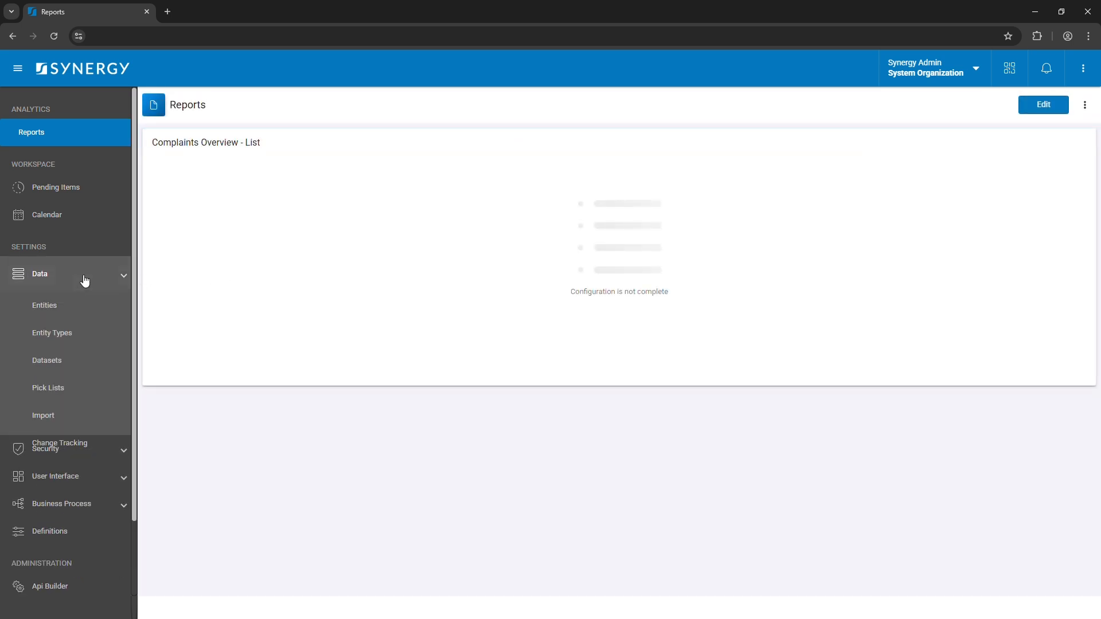
{"action": "left_click", "coordinate": [65, 361]}
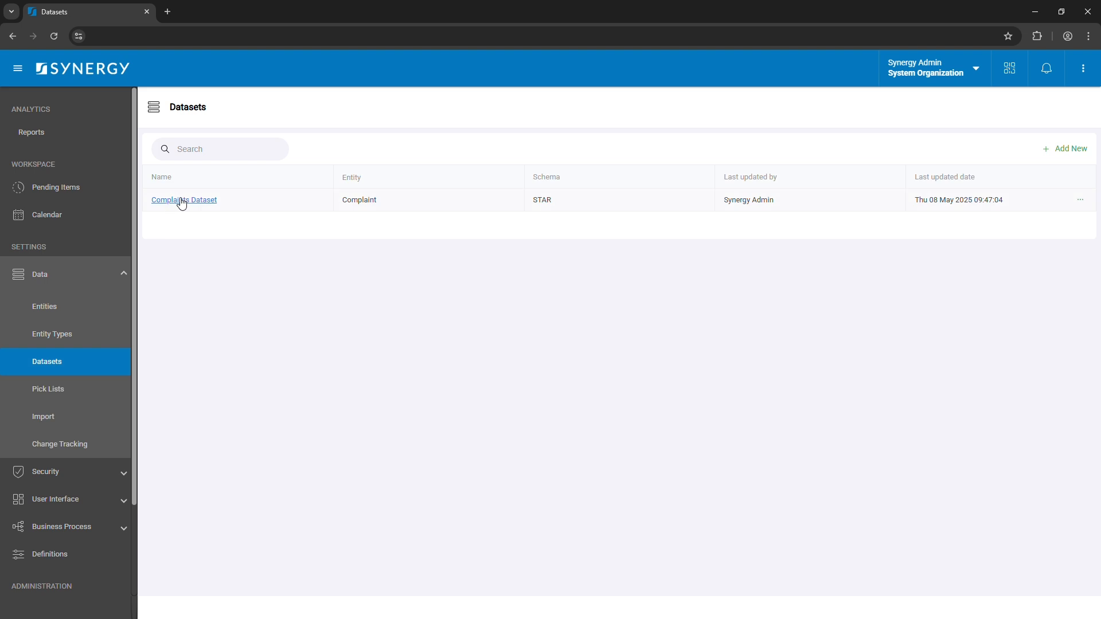
{"action": "left_click", "coordinate": [180, 201]}
{"action": "left_click", "coordinate": [208, 141]}
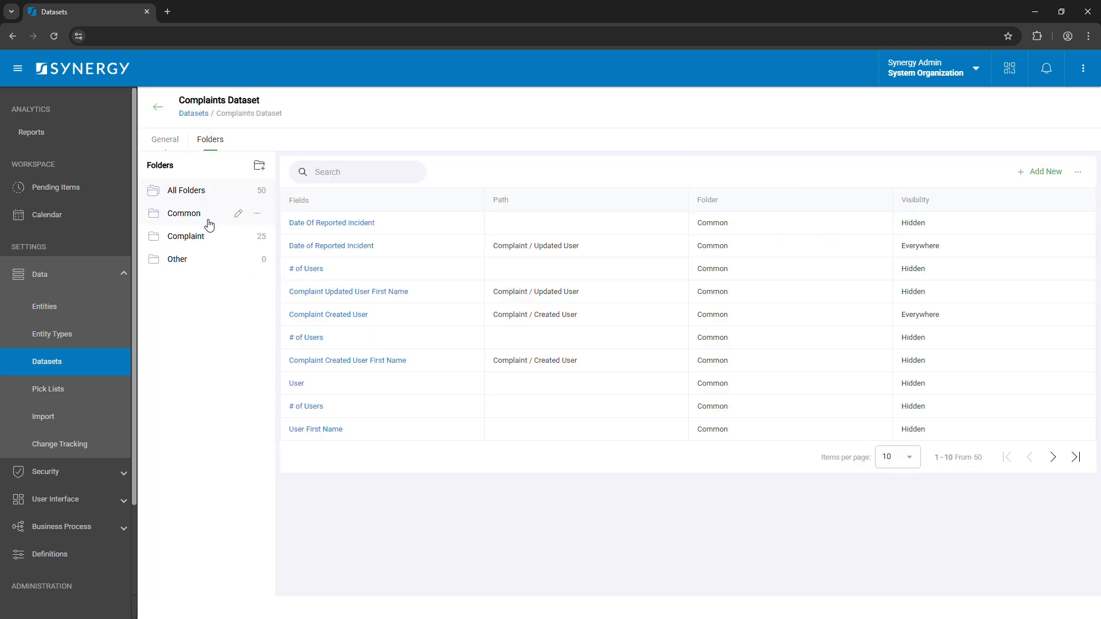
{"action": "left_click", "coordinate": [208, 237]}
{"action": "left_click", "coordinate": [338, 179]}
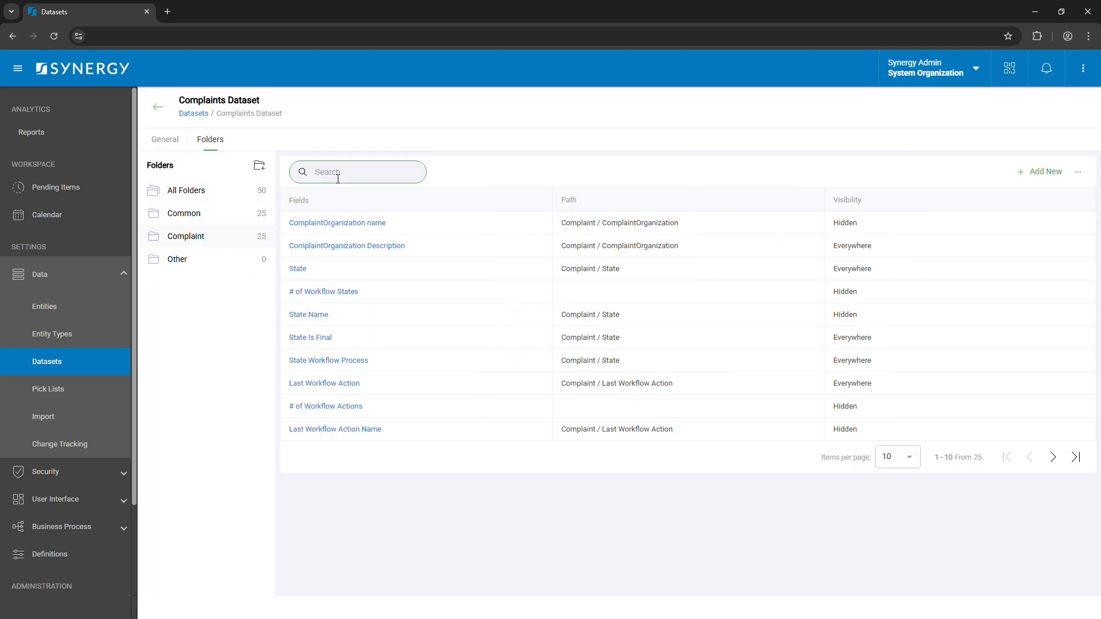
{"action": "type", "text": "number"}
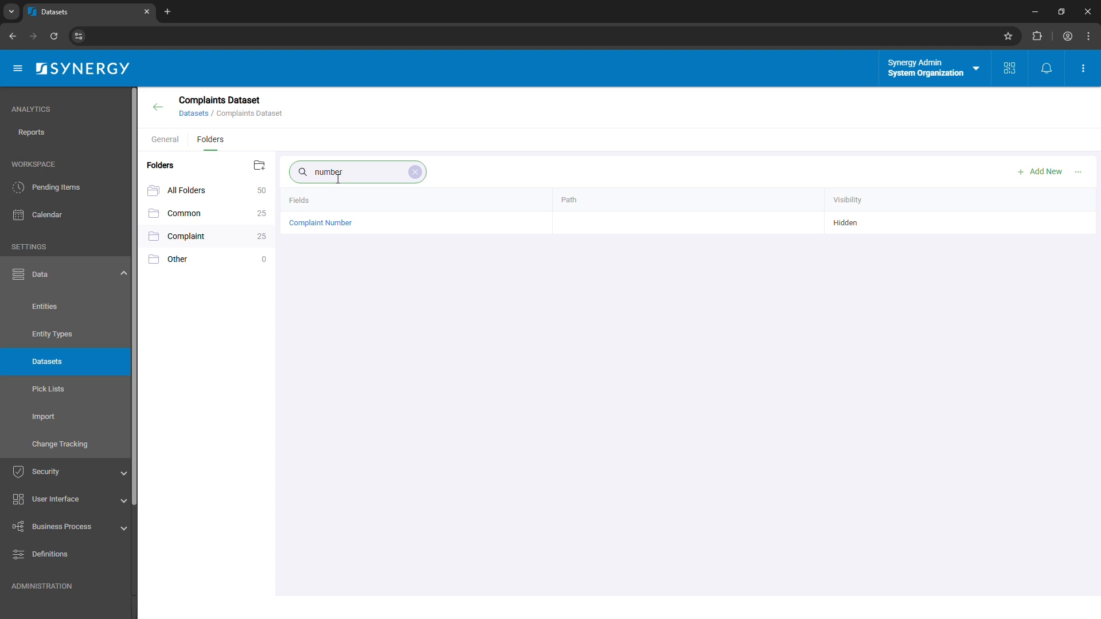
- Set the visibility of the Complaint Number field to Everywhere and save the field
{"action": "left_click", "coordinate": [324, 225]}
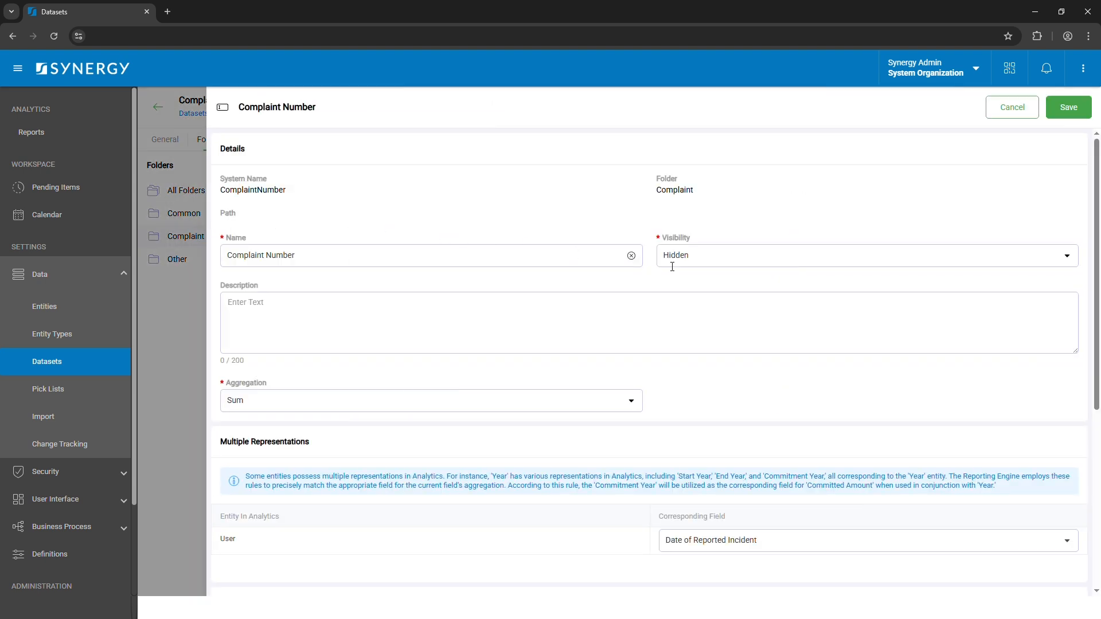
{"action": "left_click", "coordinate": [730, 259]}
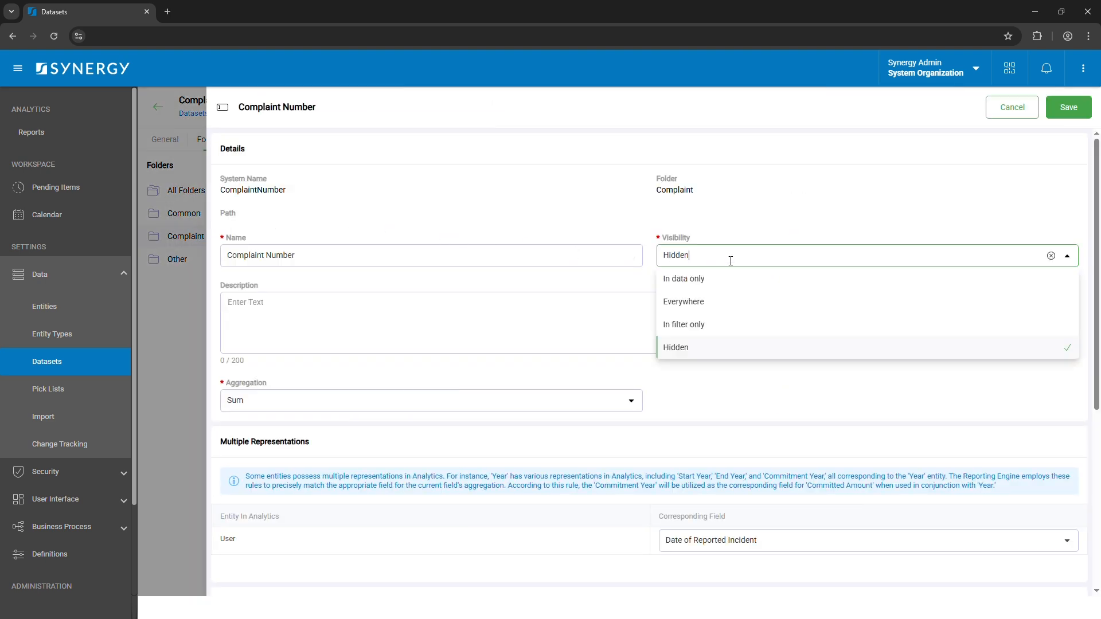
{"action": "left_click", "coordinate": [726, 300]}
{"action": "left_click", "coordinate": [1069, 109]}
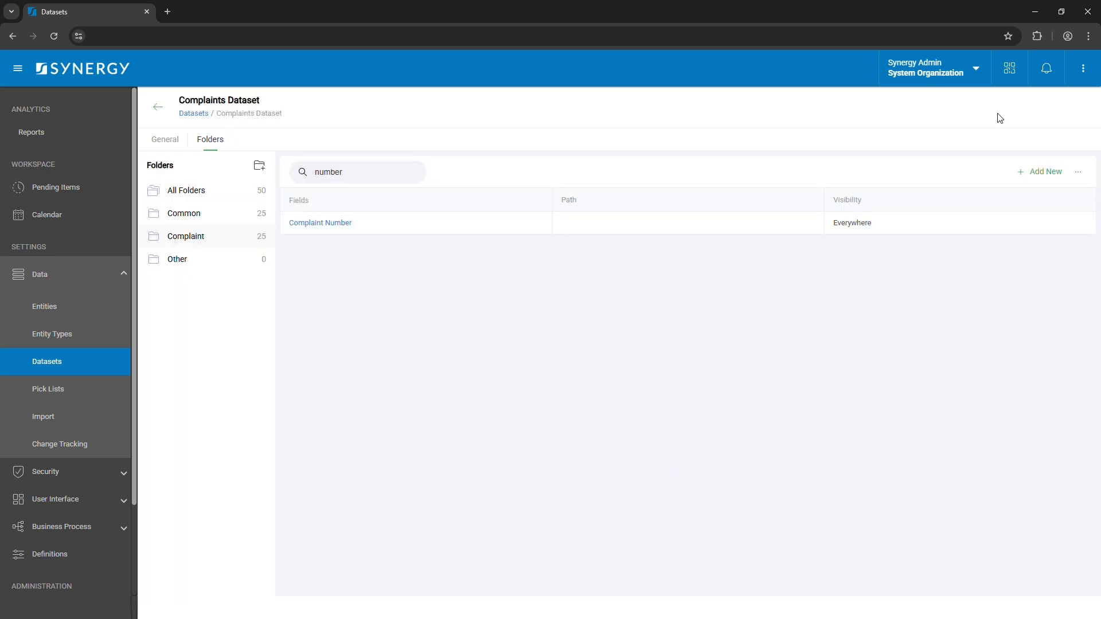
- Return to the report in edit mode and add Complaint Number as the column measure of the complaints list
{"action": "left_click", "coordinate": [45, 136]}
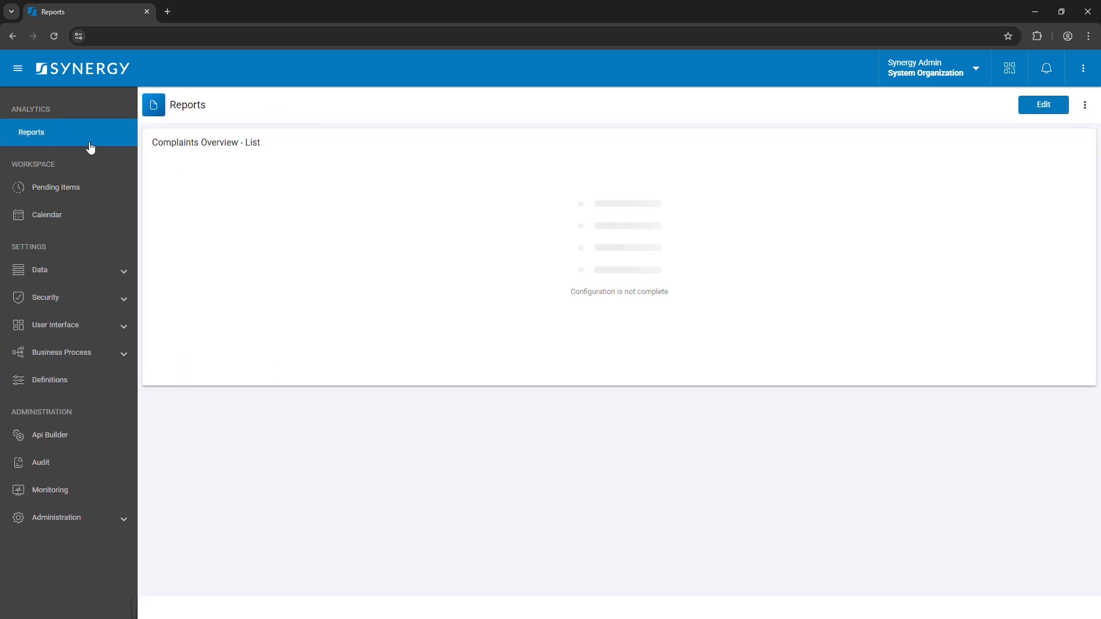
{"action": "left_click", "coordinate": [1032, 104]}
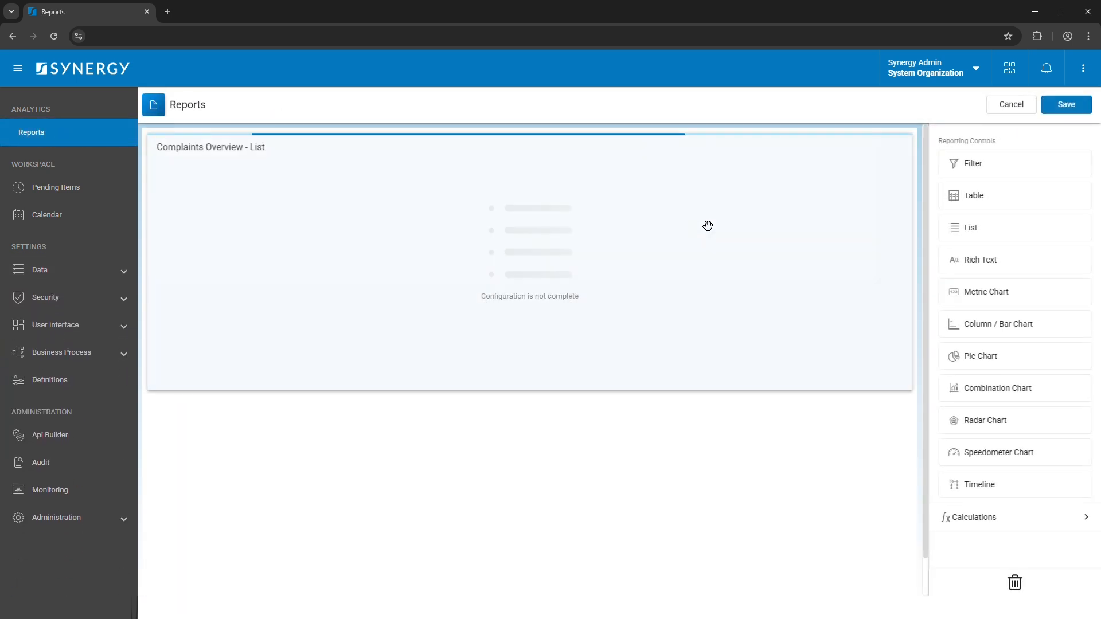
{"action": "left_click", "coordinate": [707, 225]}
{"action": "left_click", "coordinate": [964, 356]}
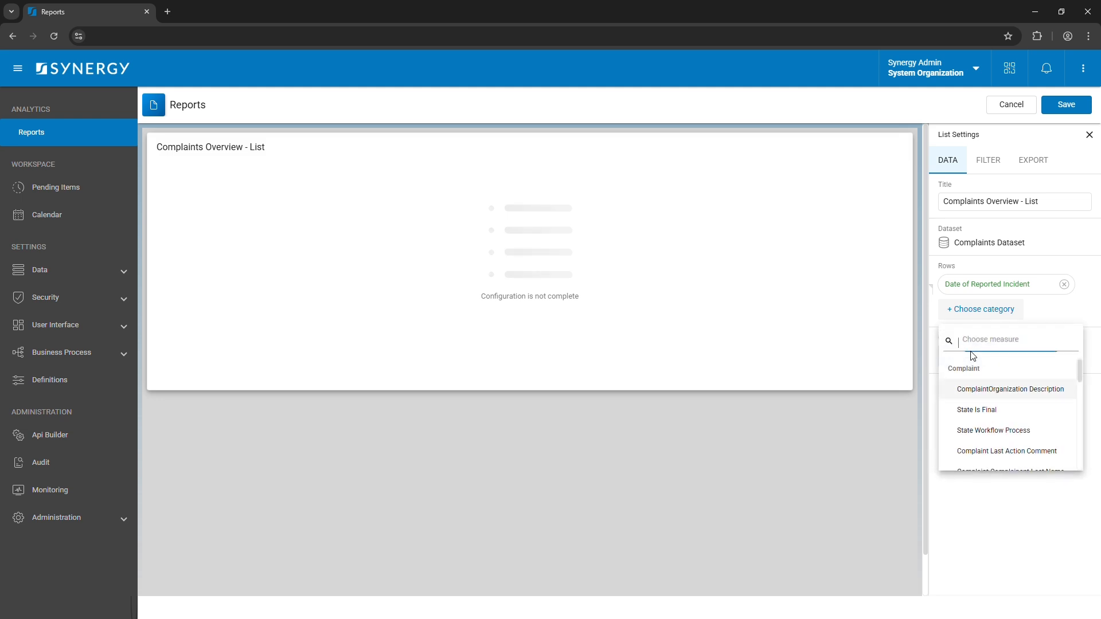
{"action": "type", "text": "num"}
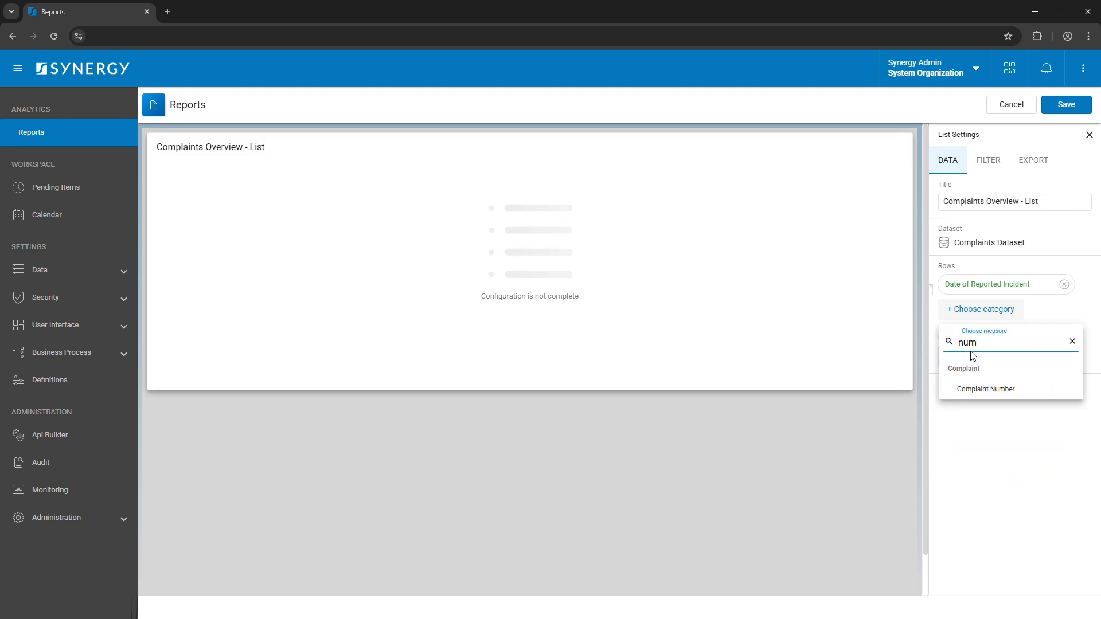
{"action": "left_click", "coordinate": [982, 389]}
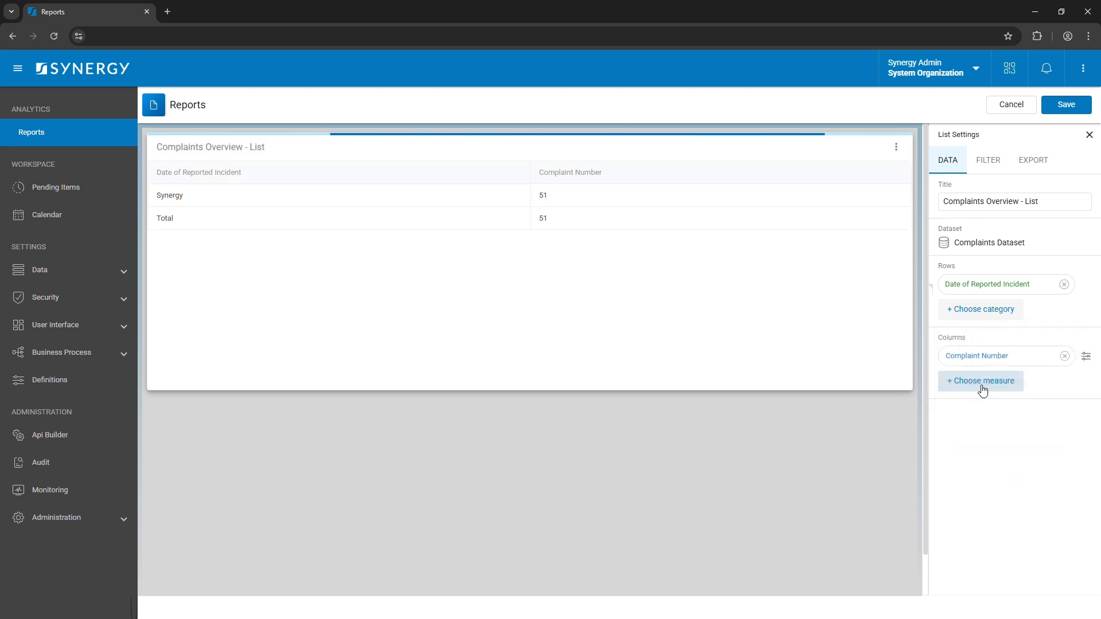
- Set the Complaint Number column's minimum width to 700 and its display units to Thousands, saving the report
{"action": "left_click", "coordinate": [1087, 359]}
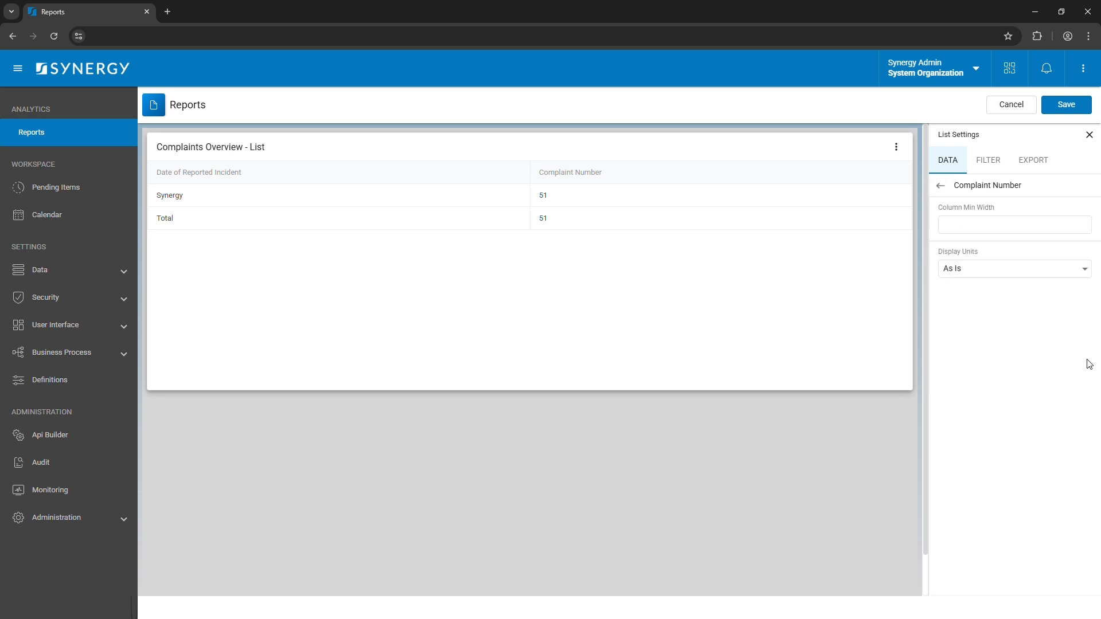
{"action": "left_click", "coordinate": [1035, 229]}
{"action": "type", "text": "700"}
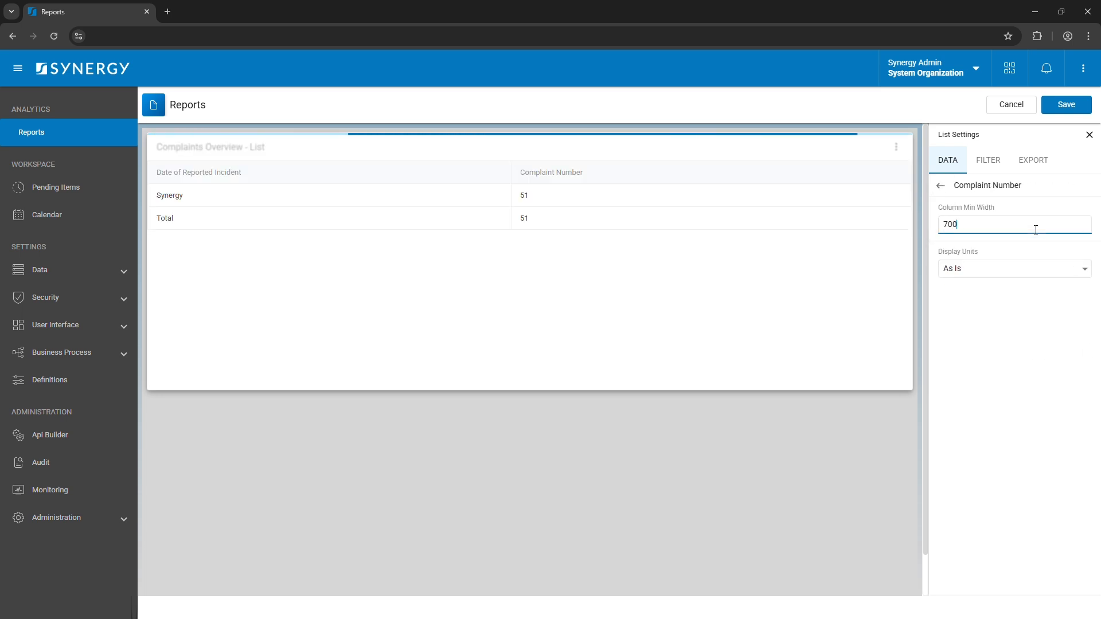
{"action": "left_click", "coordinate": [1020, 269]}
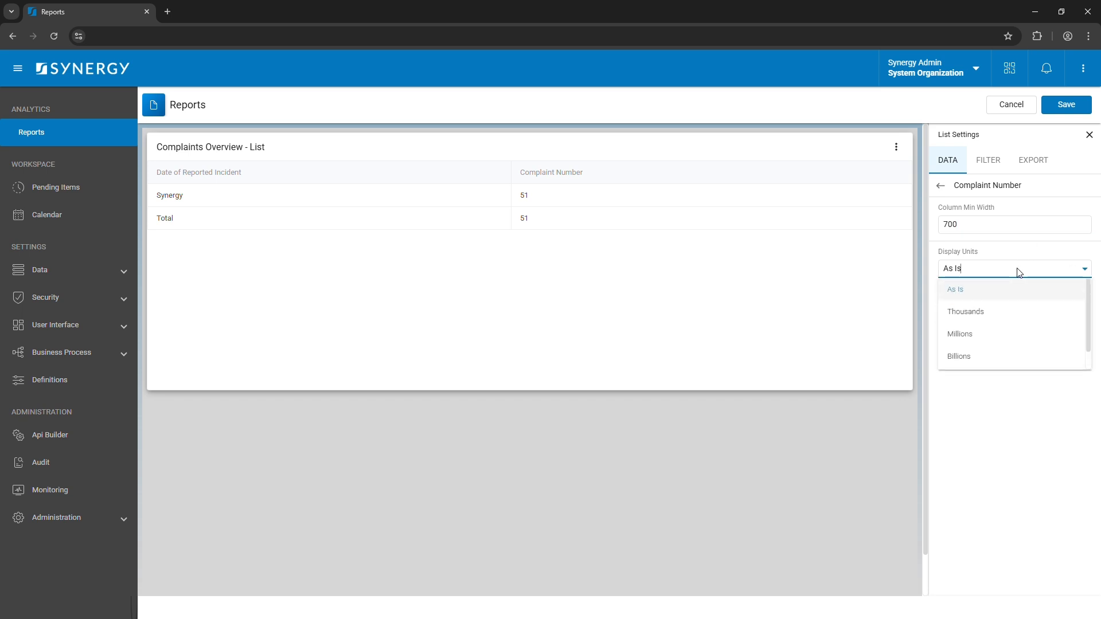
{"action": "left_click", "coordinate": [1035, 315]}
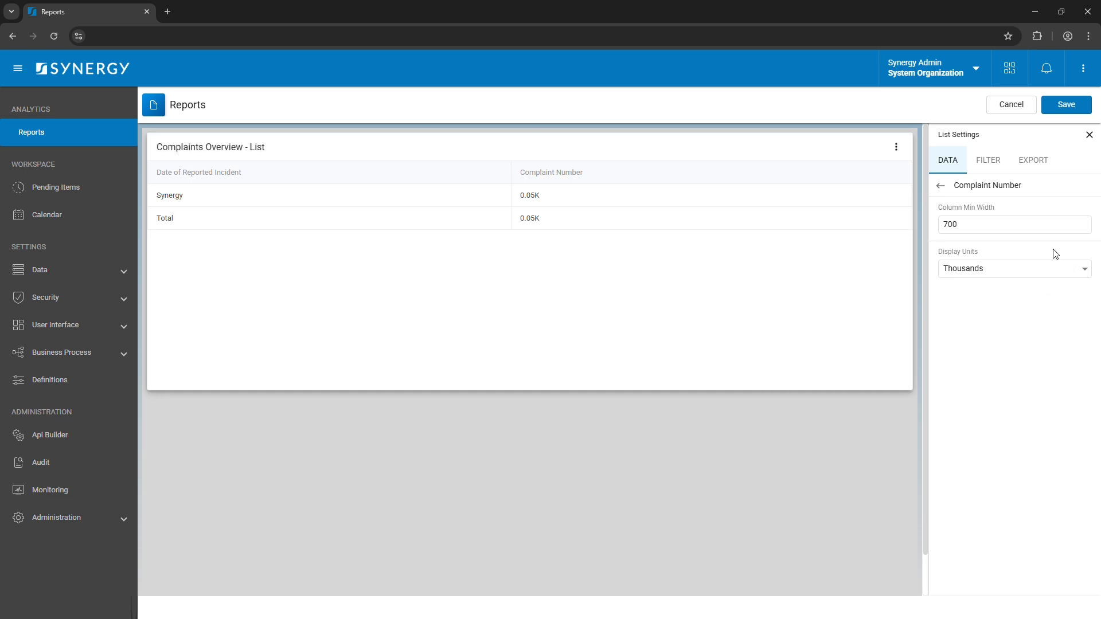
{"action": "left_click", "coordinate": [1067, 109]}
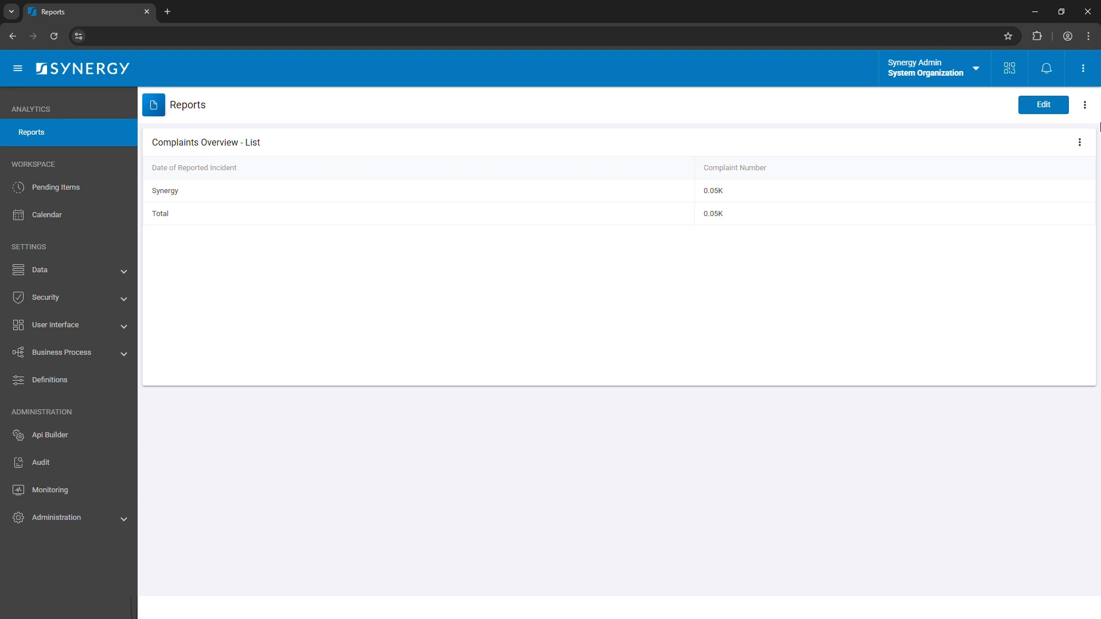
- Add a Pie Chart widget below the list in the report and title it "Complaints Distribution - Pie Chart"
{"action": "left_click", "coordinate": [1050, 109]}
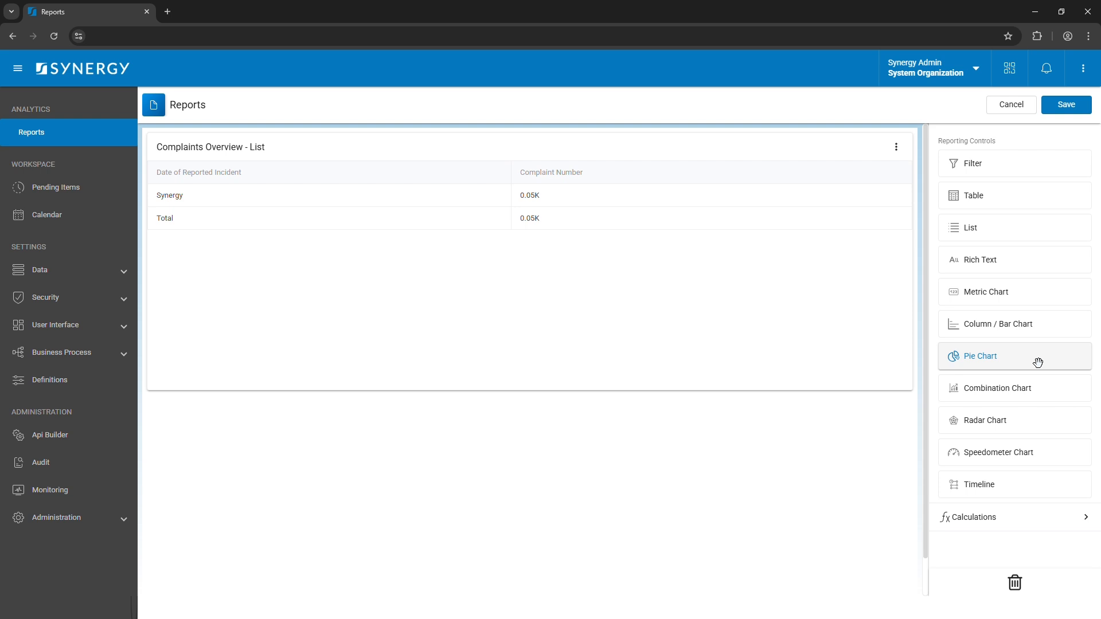
{"action": "left_click_drag", "start_coordinate": [1037, 363], "coordinate": [433, 442]}
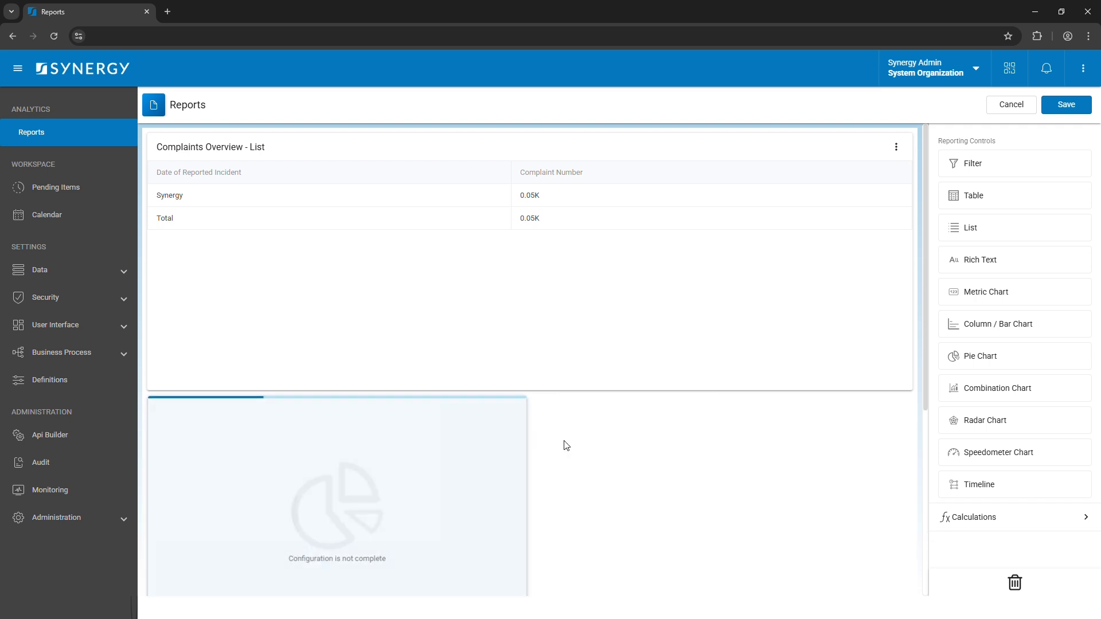
{"action": "left_click", "coordinate": [484, 442]}
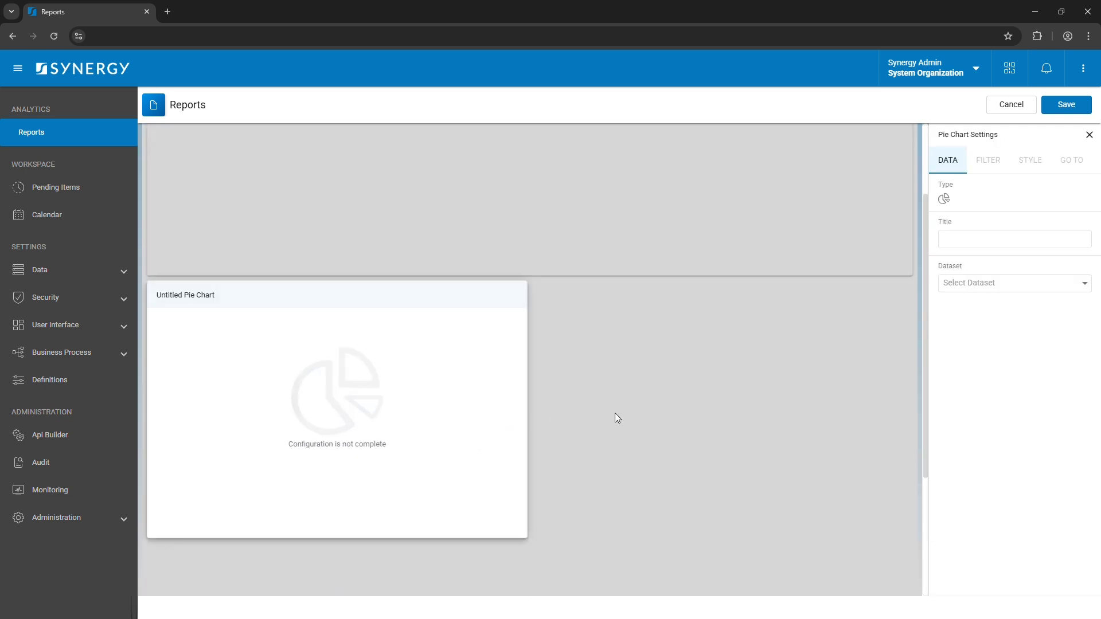
{"action": "left_click", "coordinate": [1000, 246]}
{"action": "type", "text": "Complaints"}
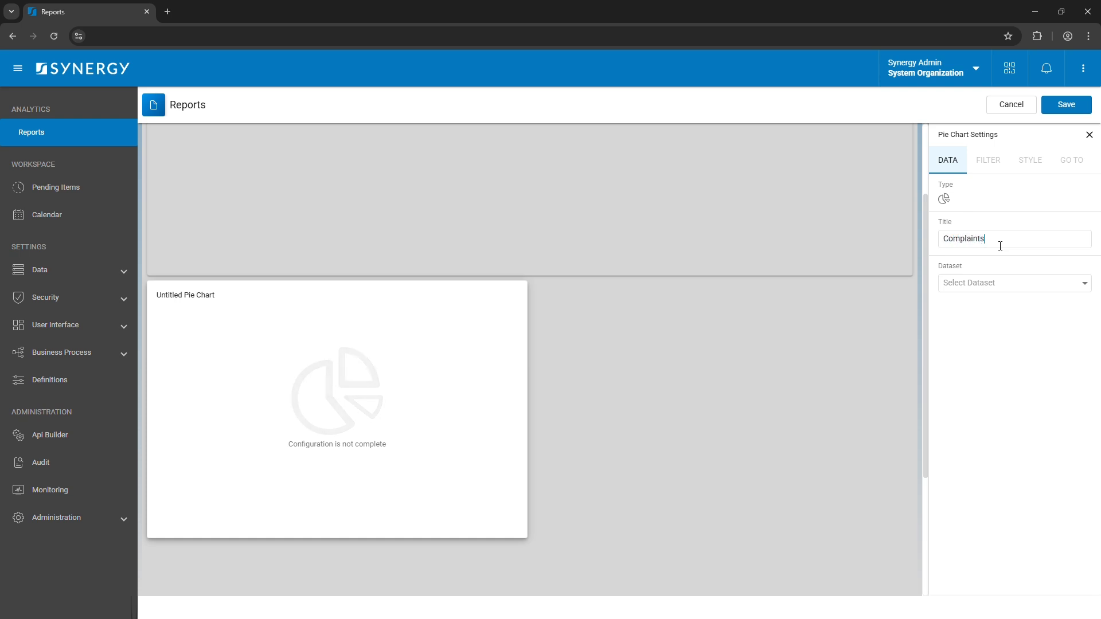
{"action": "type", "text": " Distribution - Pie Chart"}
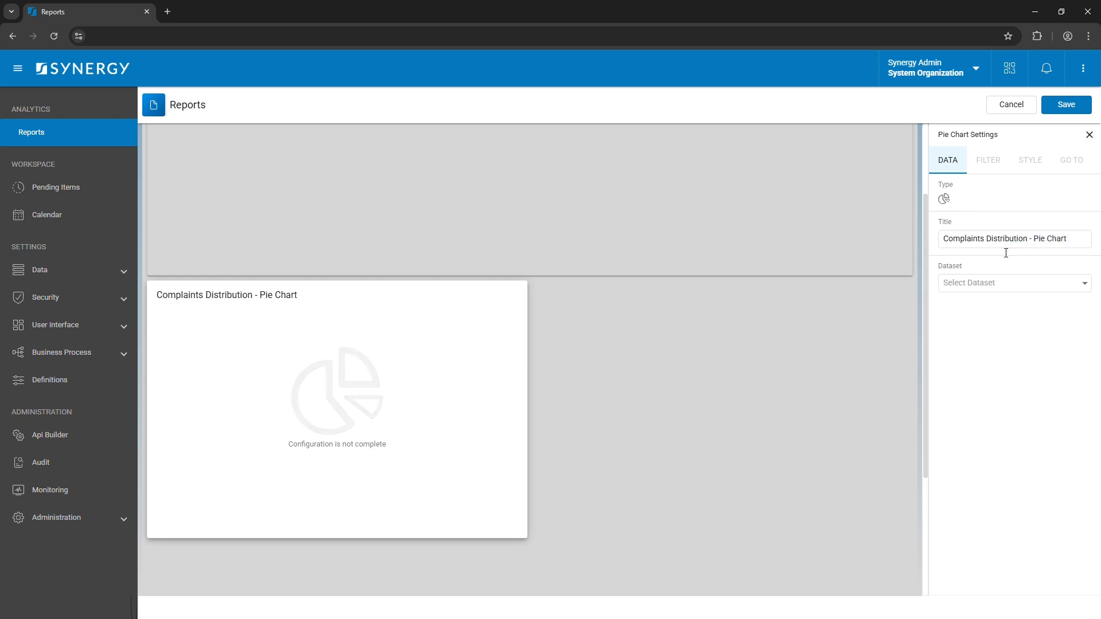
- Base the pie chart on the Complaints Dataset, with Priority as category and Complaint Number as measure
{"action": "left_click", "coordinate": [1010, 283]}
{"action": "left_click", "coordinate": [1013, 305]}
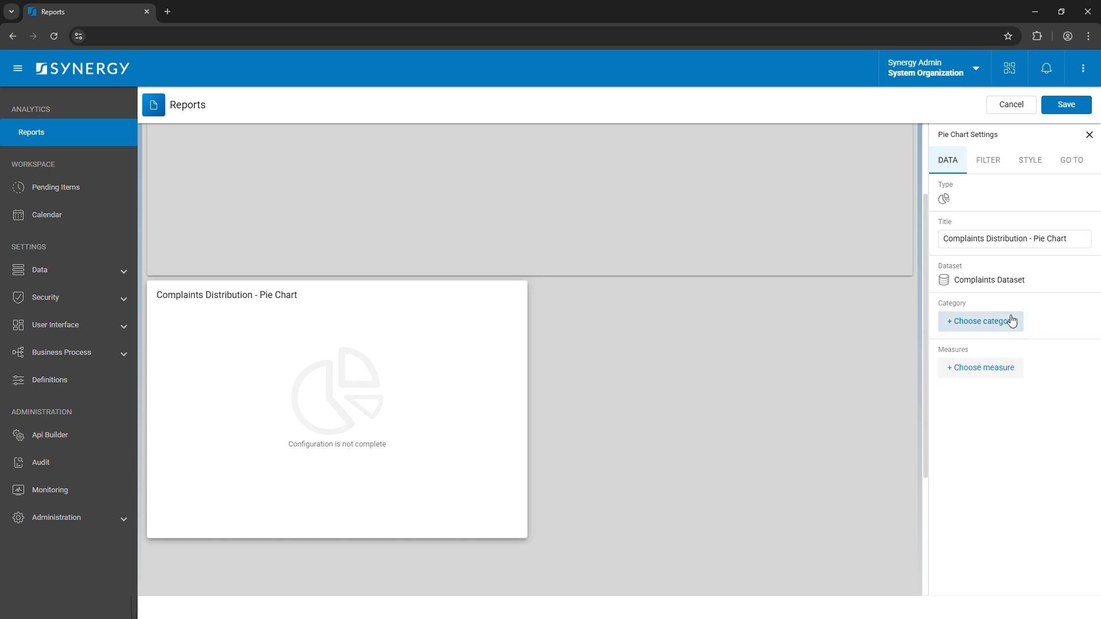
{"action": "left_click", "coordinate": [1006, 319]}
{"action": "left_click", "coordinate": [988, 394]}
{"action": "left_click", "coordinate": [984, 372]}
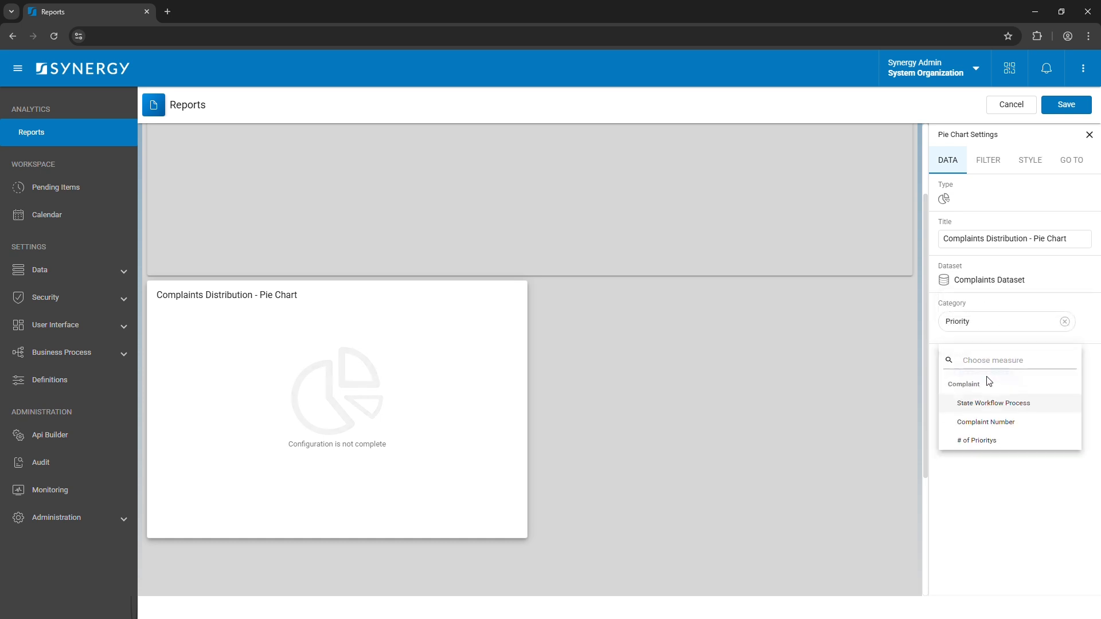
{"action": "left_click", "coordinate": [988, 428]}
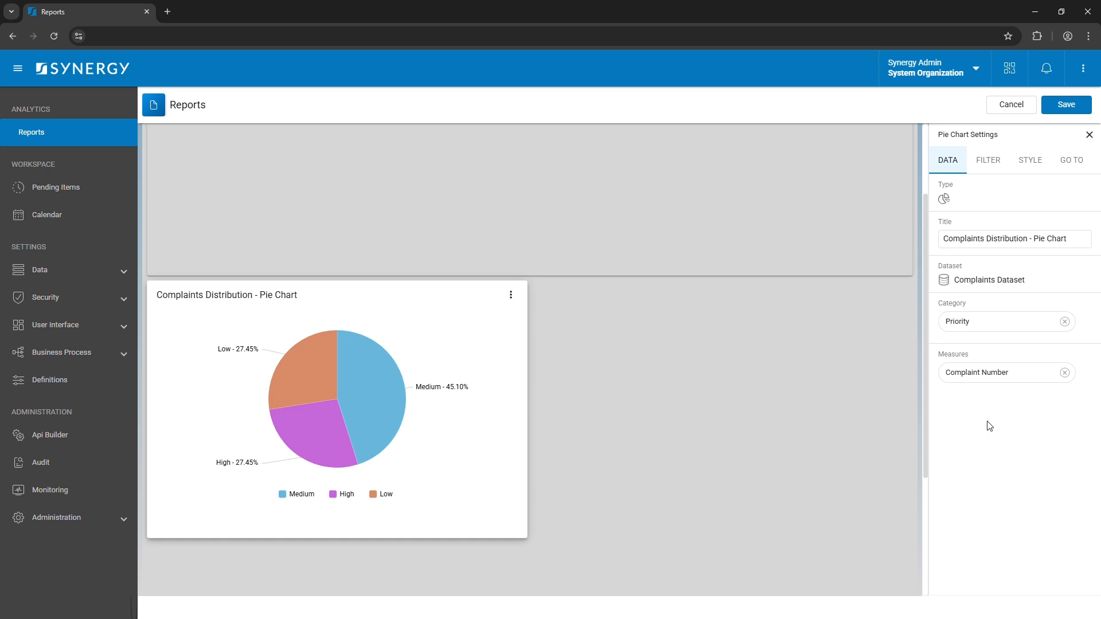
- Review the pie chart's style settings and color palette options, keeping Palette 1
{"action": "left_click", "coordinate": [1030, 168]}
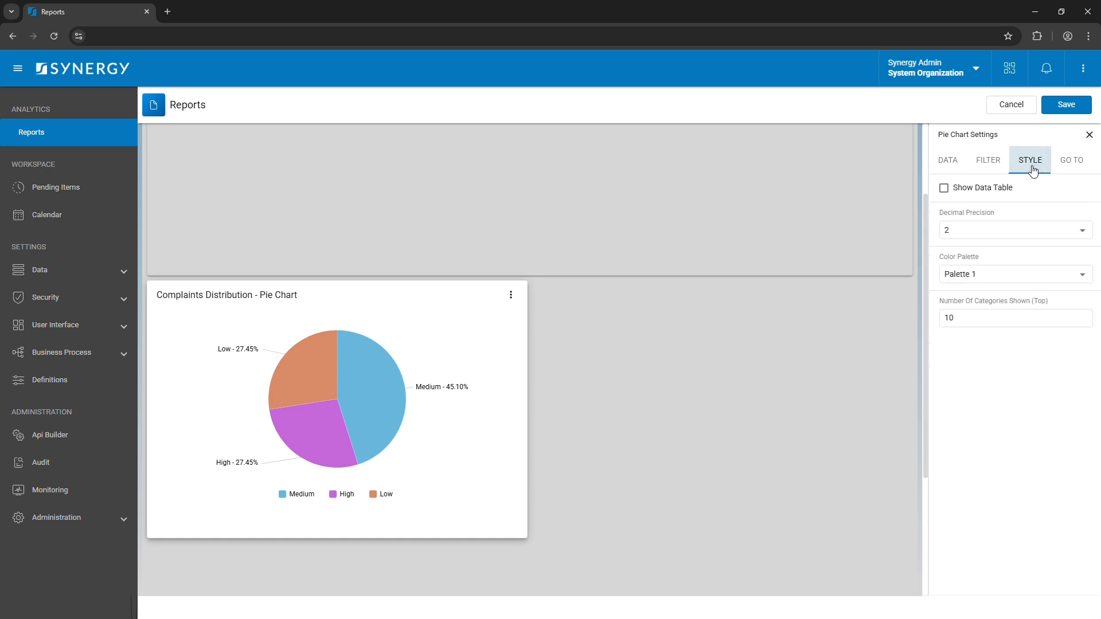
{"action": "left_click", "coordinate": [1031, 284]}
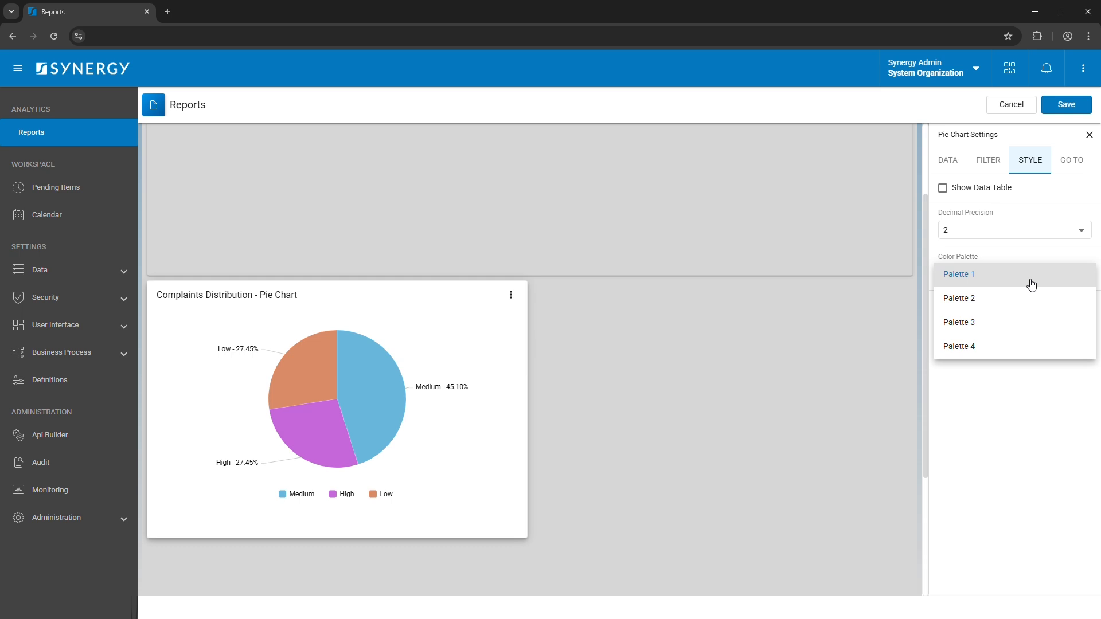
{"action": "left_click", "coordinate": [1031, 285]}
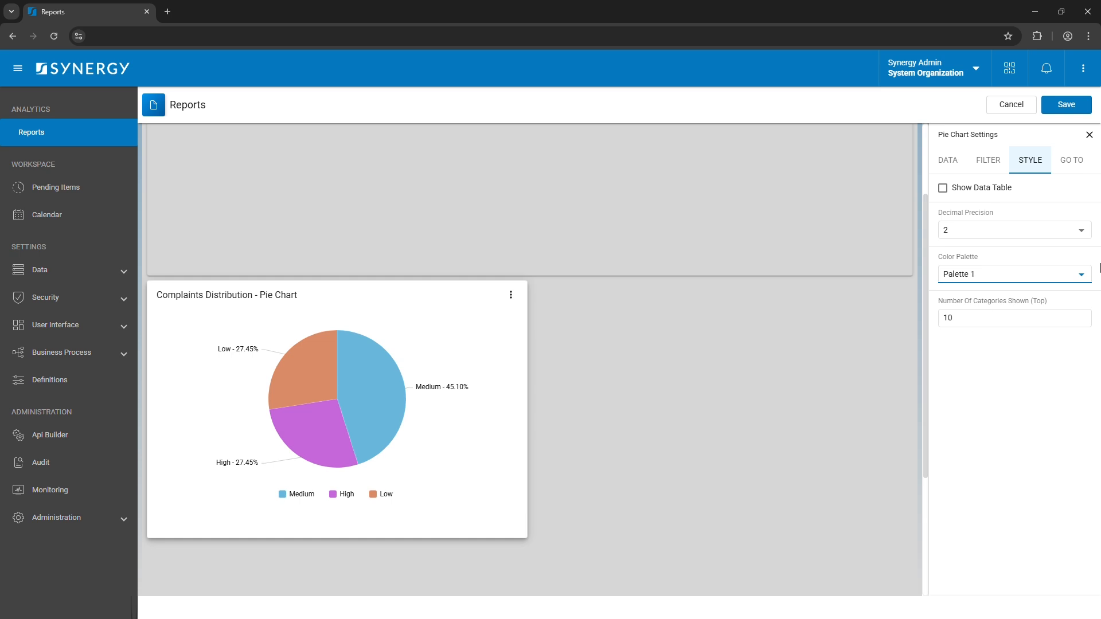
- Save the report, reopen it for editing and bring up the pie chart's settings
{"action": "left_click", "coordinate": [1079, 109]}
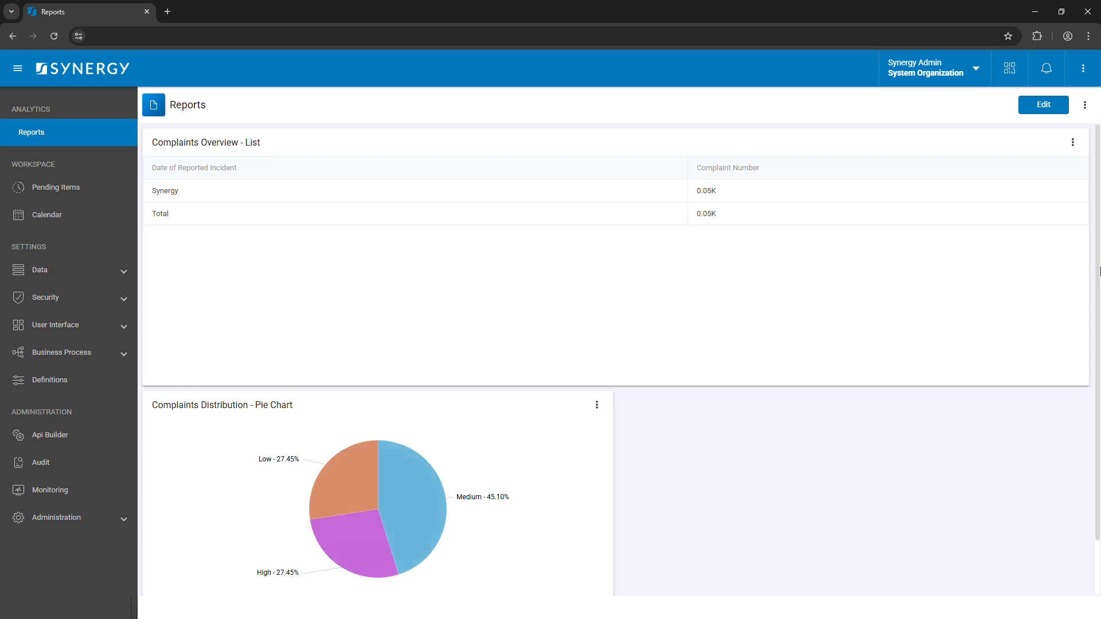
{"action": "left_click", "coordinate": [1057, 108]}
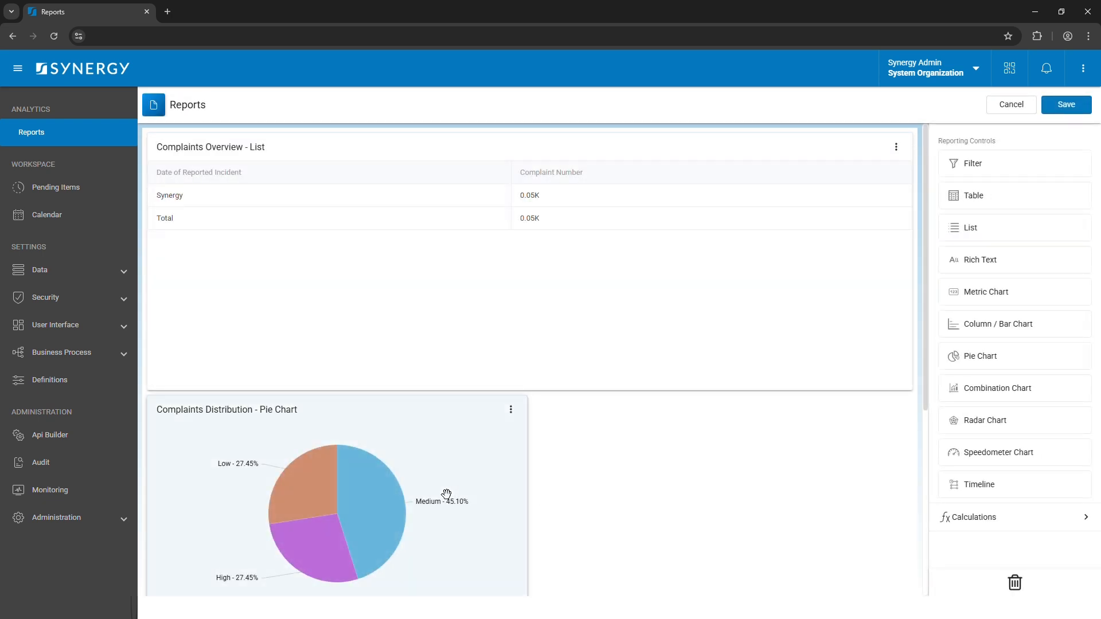
{"action": "left_click", "coordinate": [446, 495]}
{"action": "scroll", "coordinate": [569, 458], "scroll_direction": "down", "scroll_amount": 2}
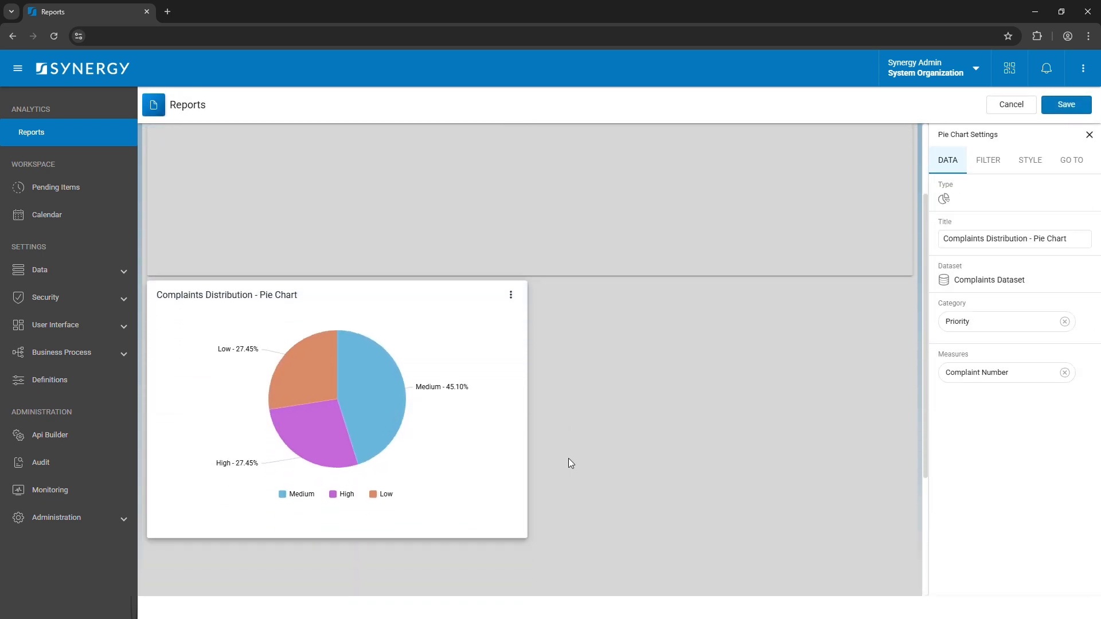
- Filter the pie chart to Date of reported Incindent between 06 May 2025 and 08 May 2025, and save the report
{"action": "left_click", "coordinate": [996, 168]}
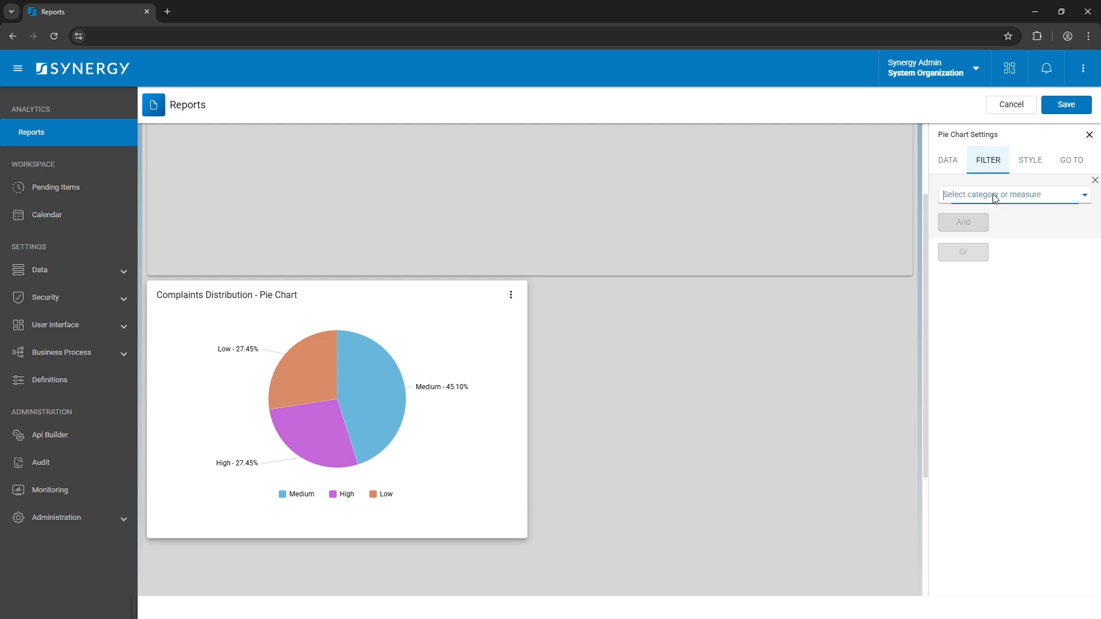
{"action": "left_click", "coordinate": [994, 195]}
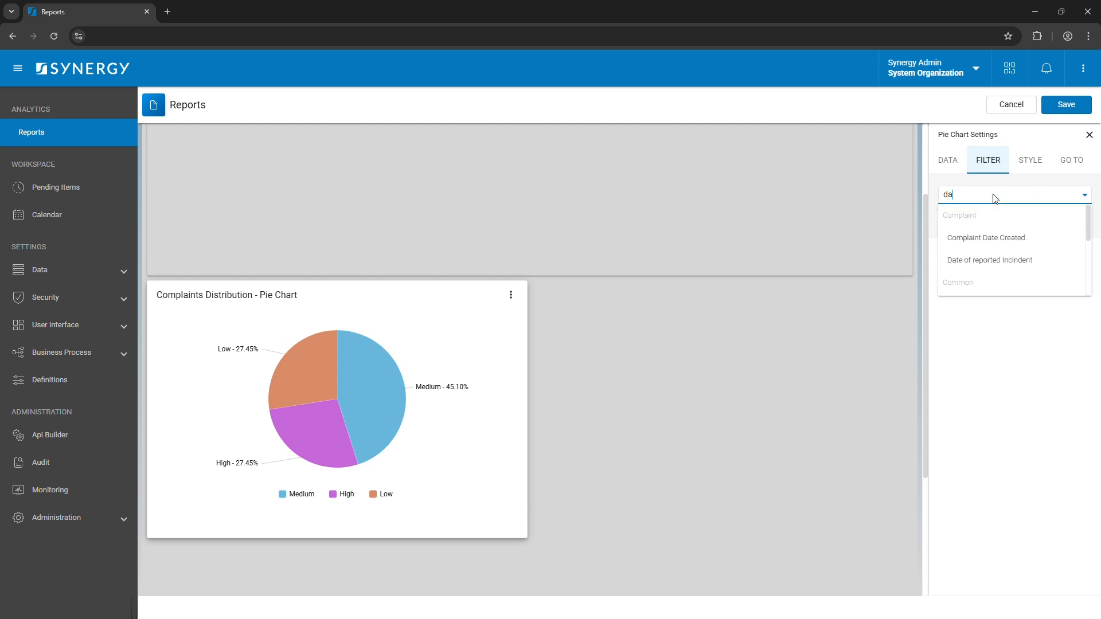
{"action": "left_click", "coordinate": [1007, 259]}
{"action": "left_click", "coordinate": [1003, 245]}
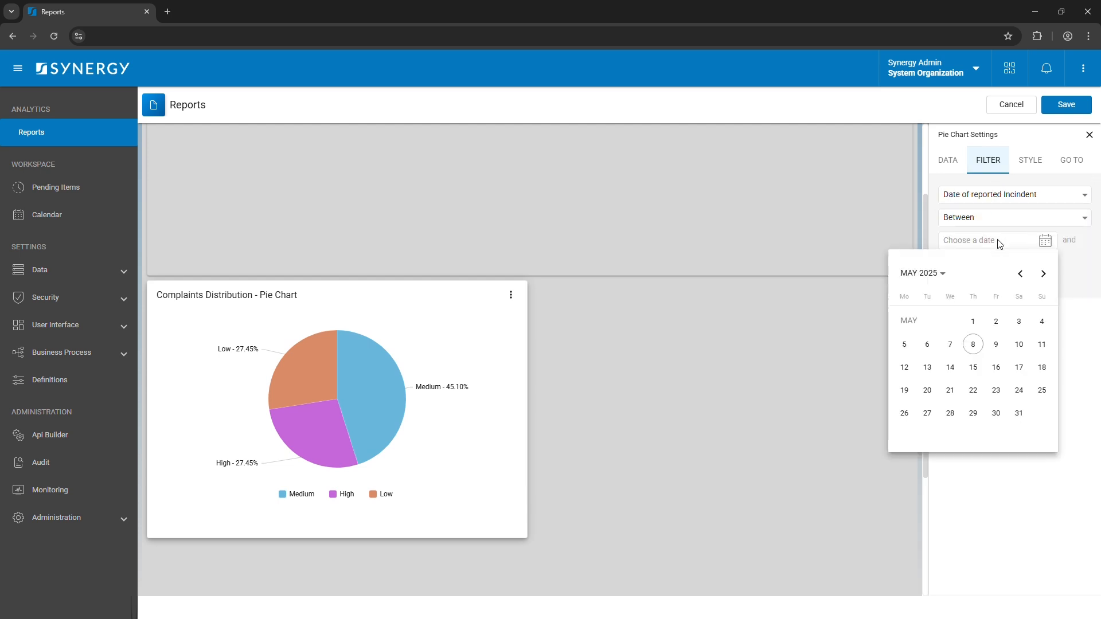
{"action": "left_click", "coordinate": [929, 345]}
{"action": "left_click", "coordinate": [1002, 264]}
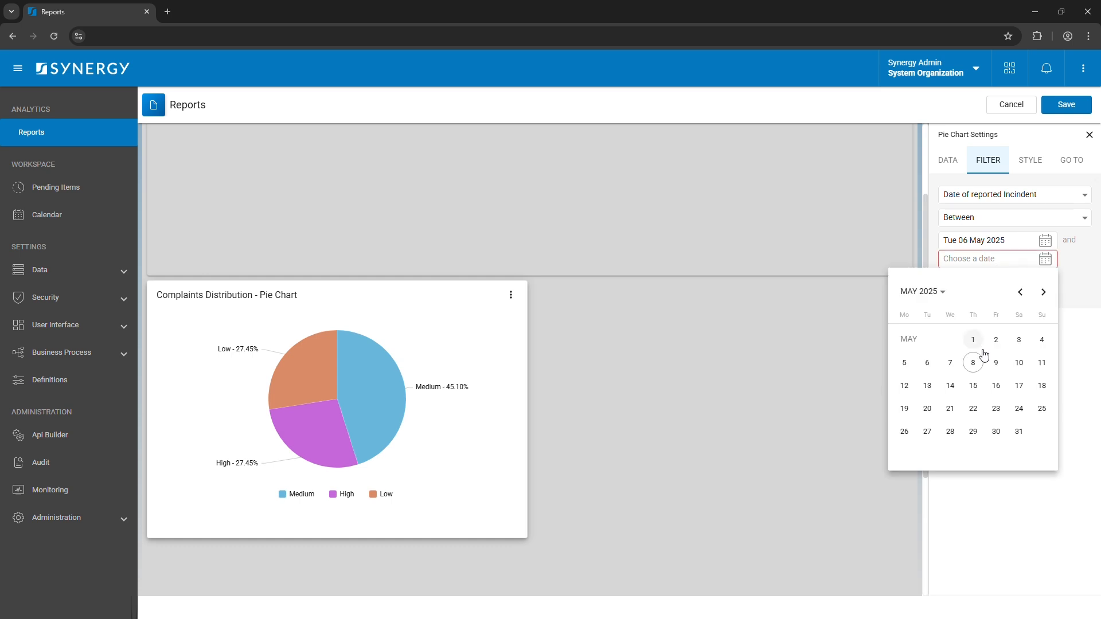
{"action": "left_click", "coordinate": [975, 361]}
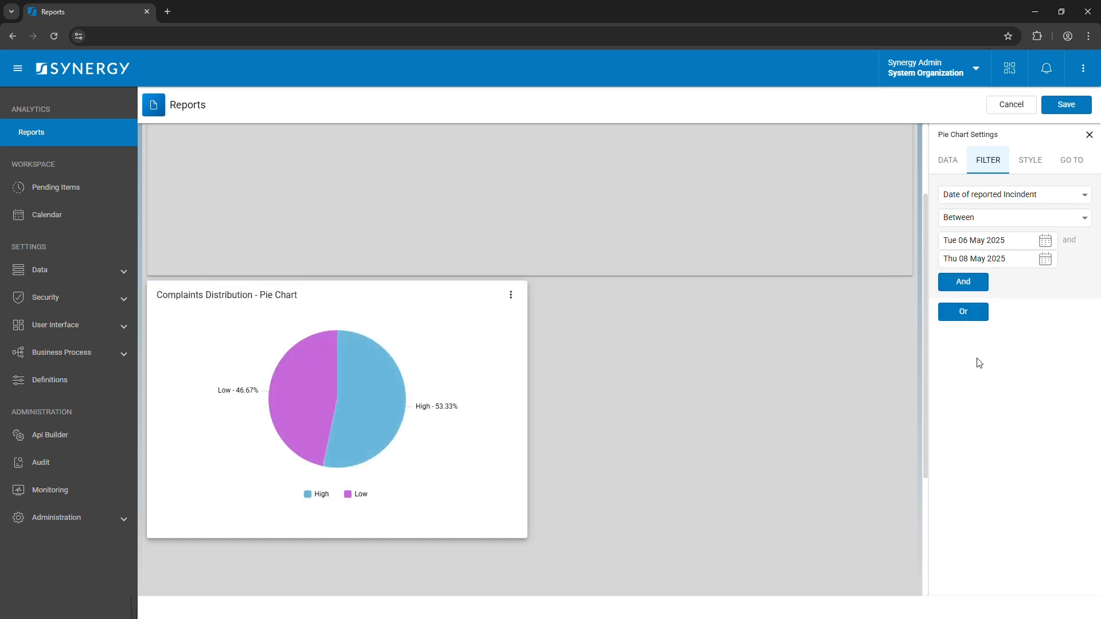
{"action": "left_click", "coordinate": [1083, 105]}
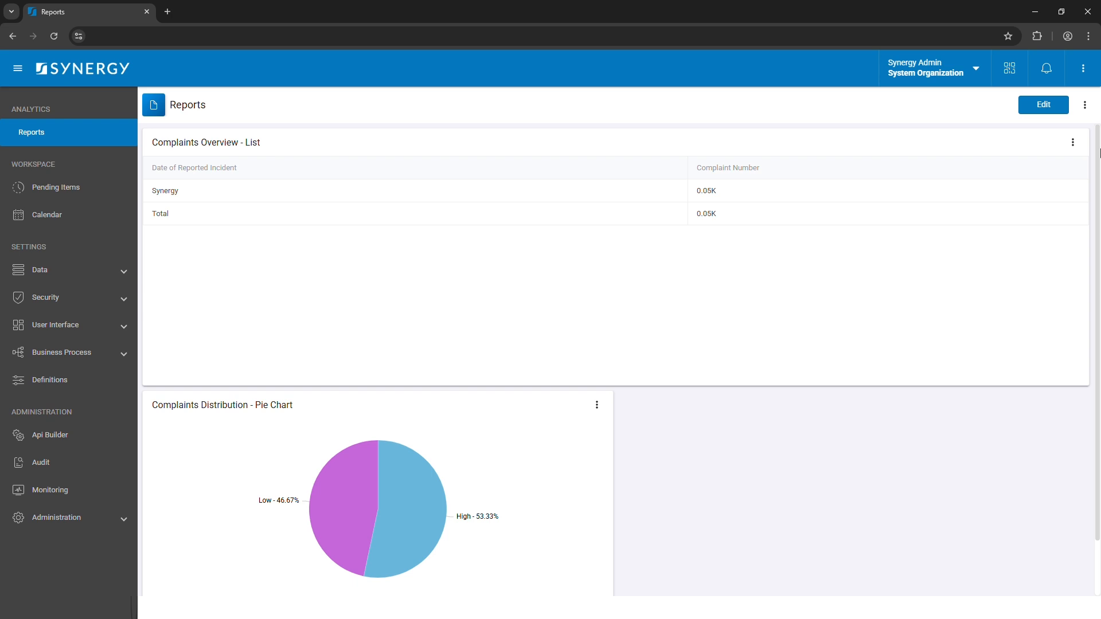
- Export the page as a ZIP download, with the list as Excel in Portrait orientation and the pie chart as PDF
{"action": "left_click", "coordinate": [1084, 106]}
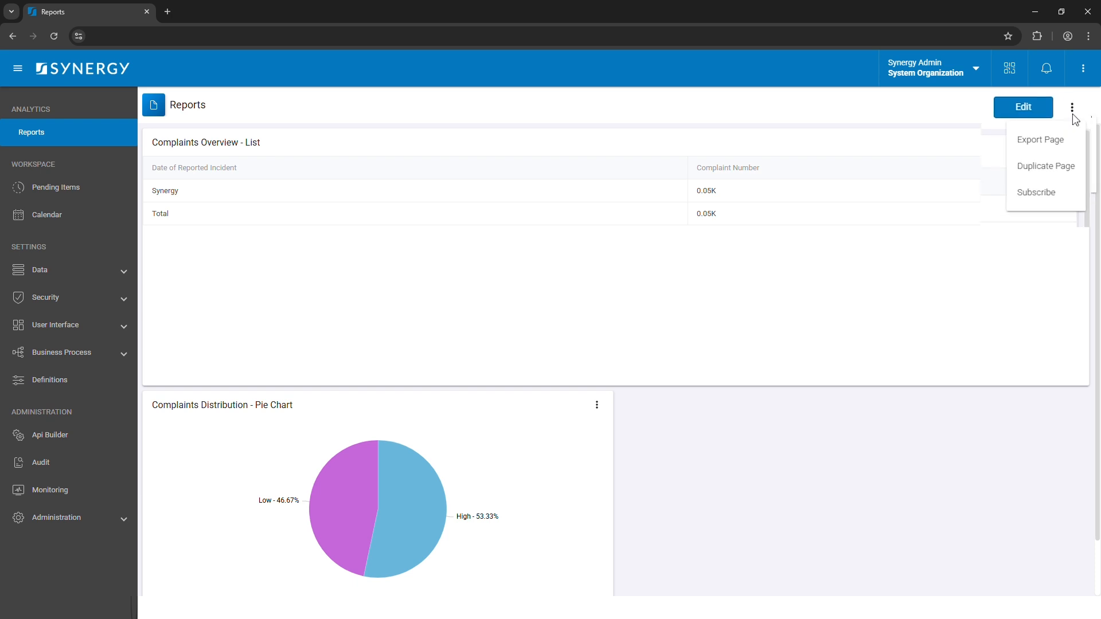
{"action": "left_click", "coordinate": [1078, 133]}
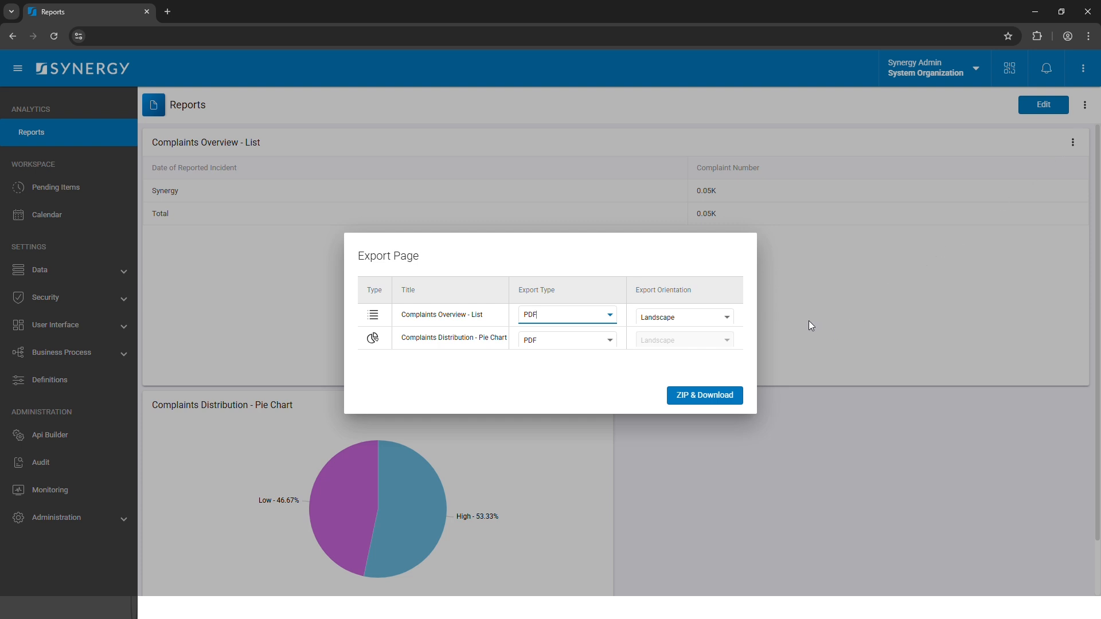
{"action": "left_click", "coordinate": [583, 319]}
{"action": "left_click", "coordinate": [580, 384]}
{"action": "left_click", "coordinate": [714, 317]}
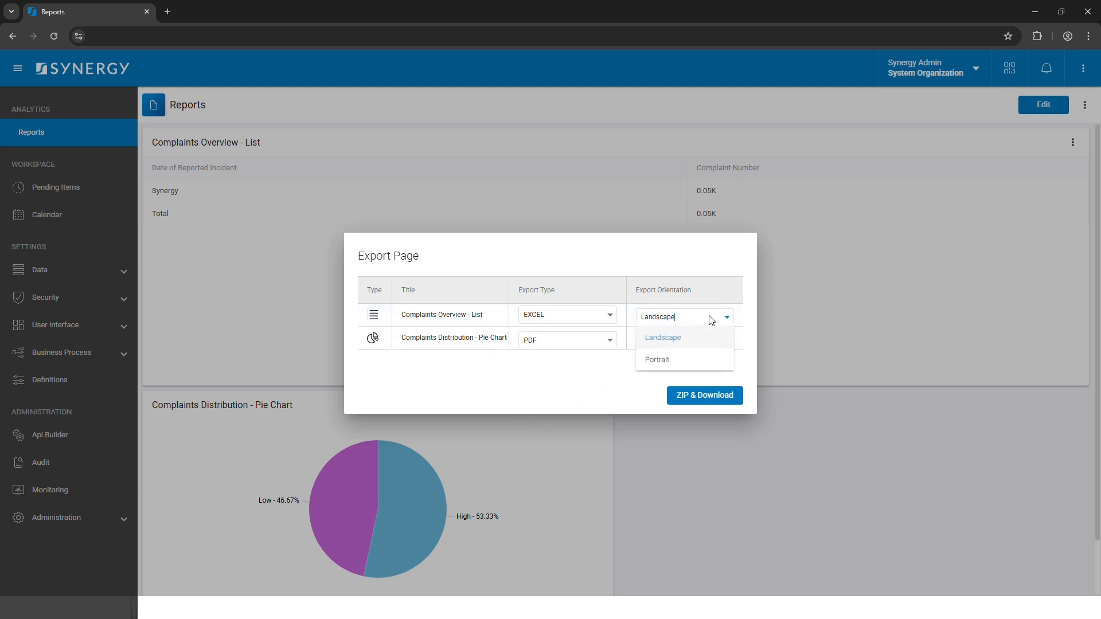
{"action": "left_click", "coordinate": [706, 362]}
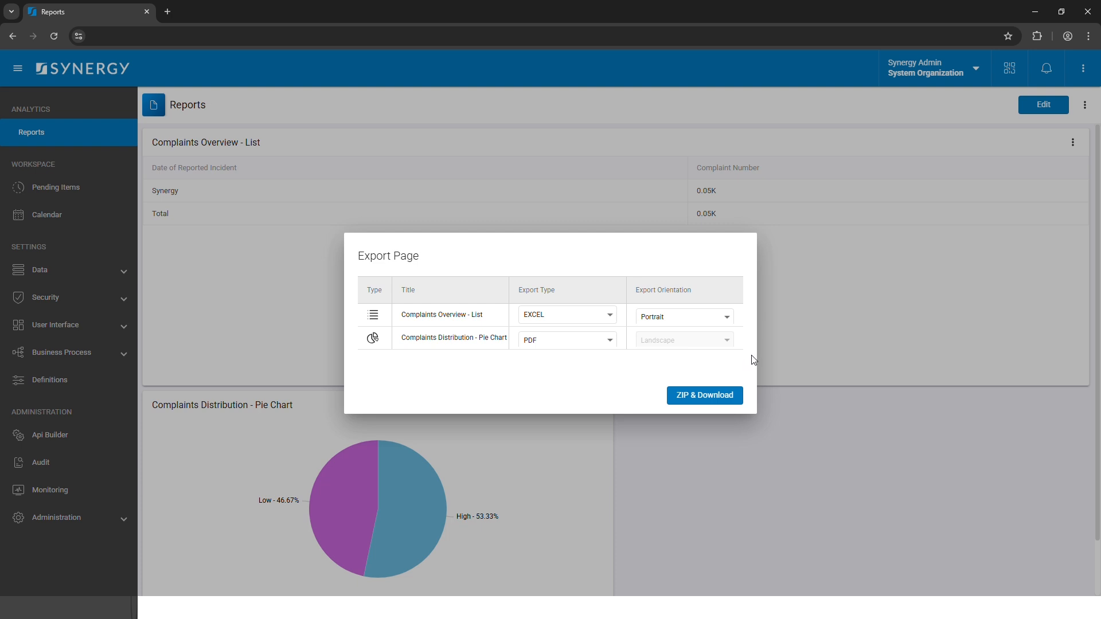
{"action": "left_click", "coordinate": [705, 396]}
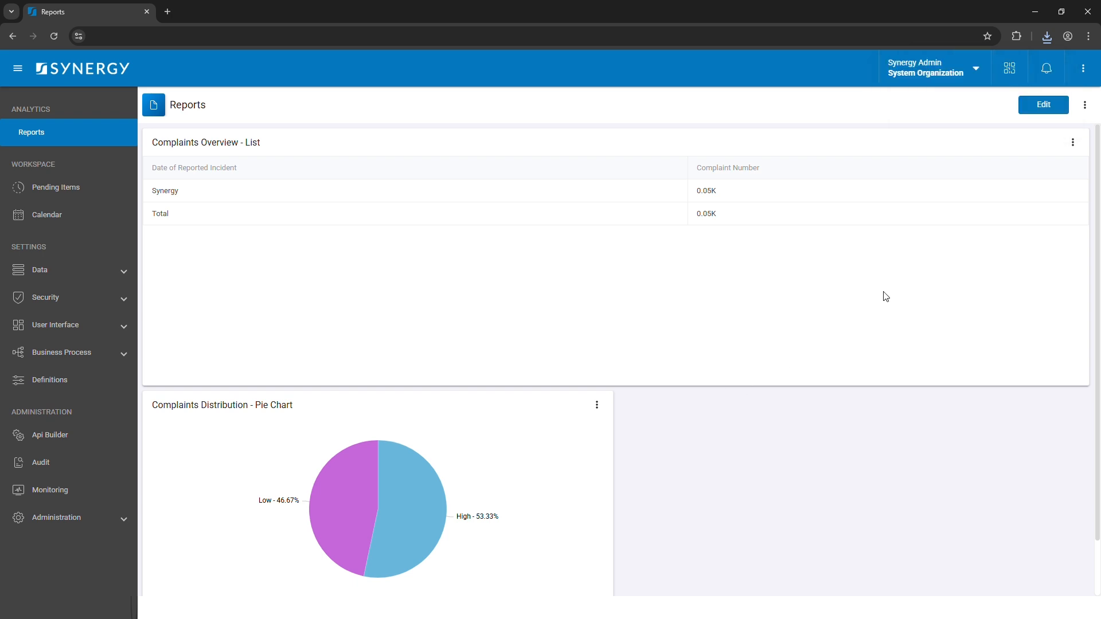
- Review the list widget's print and export options and the page duplication dialog, closing both without changes
{"action": "left_click", "coordinate": [1073, 143]}
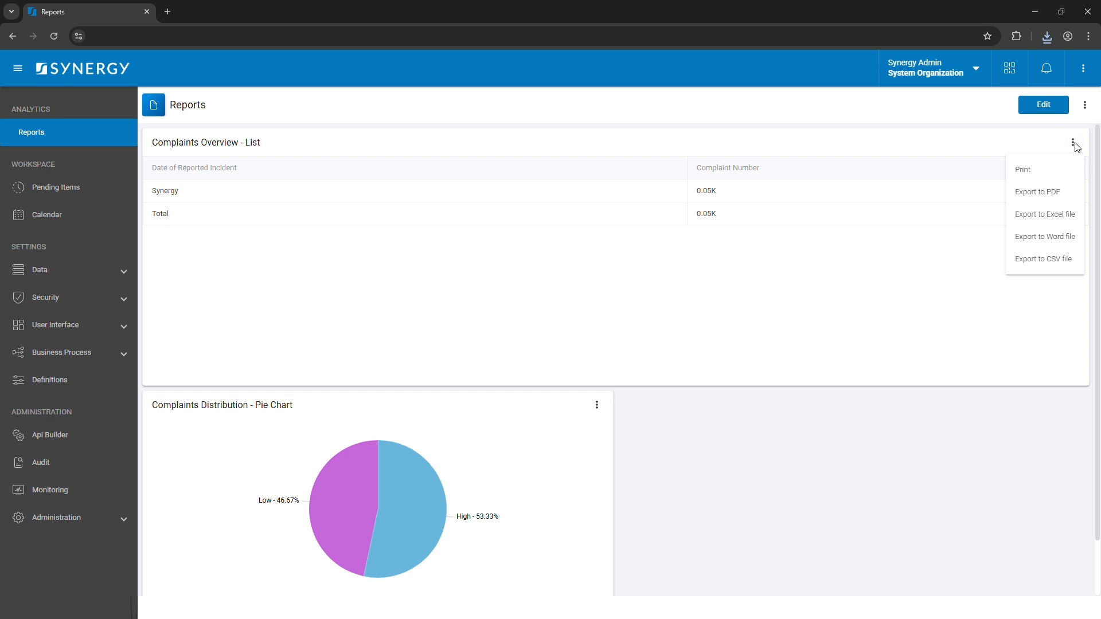
{"action": "left_click", "coordinate": [1074, 145]}
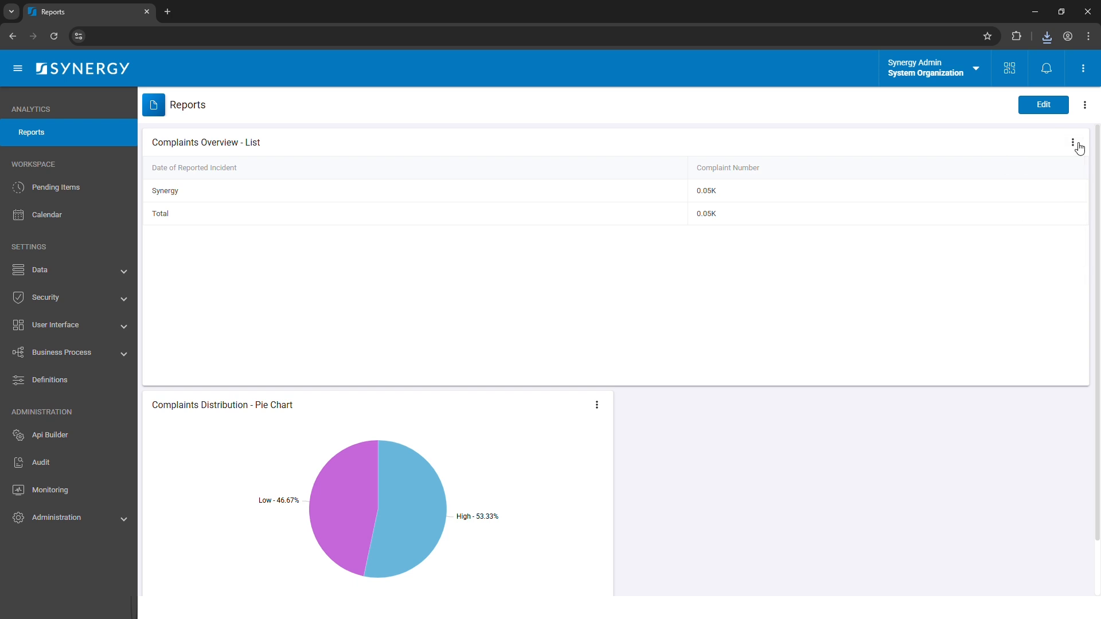
{"action": "left_click", "coordinate": [1084, 105]}
{"action": "left_click", "coordinate": [1062, 155]}
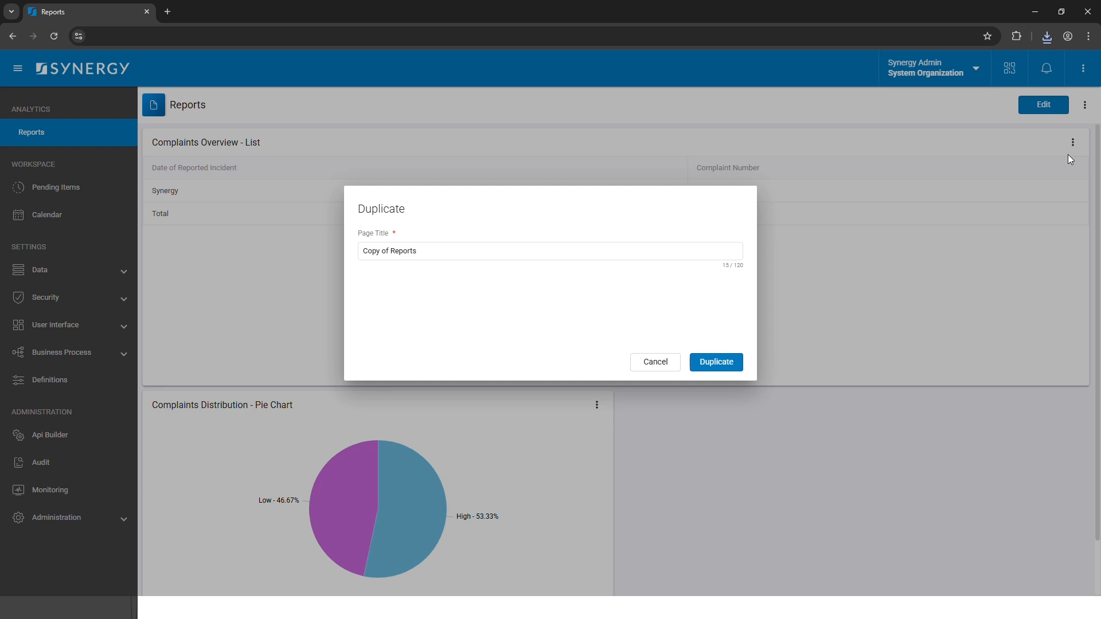
{"action": "left_click", "coordinate": [1057, 247]}
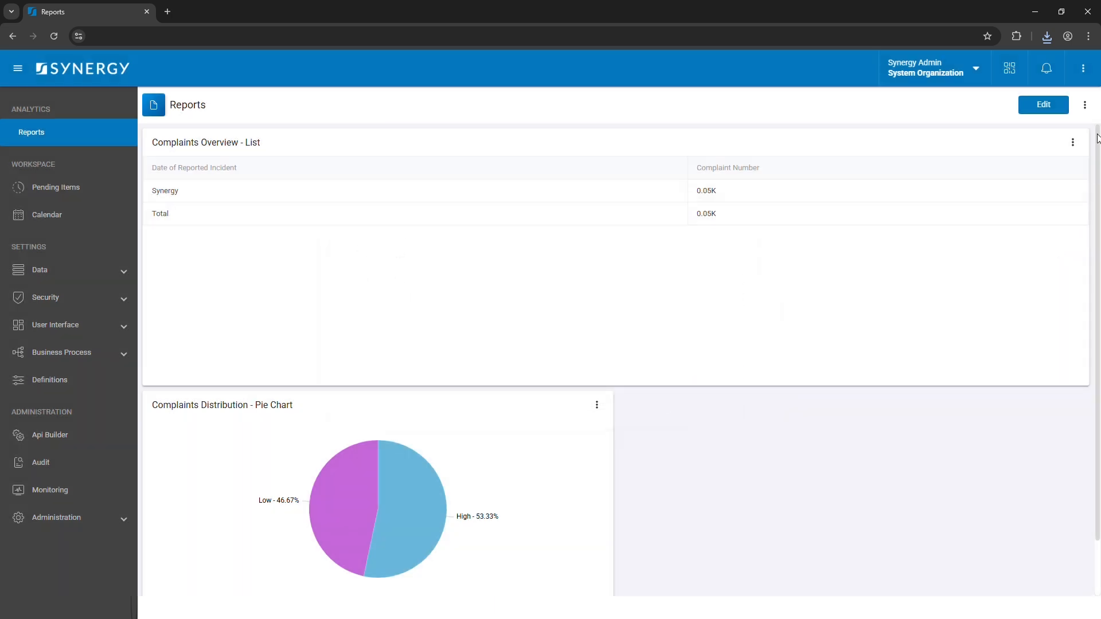
- Subscribe to the report, applying the default daily recurrence of every 1 day with no end date
{"action": "left_click", "coordinate": [1084, 104]}
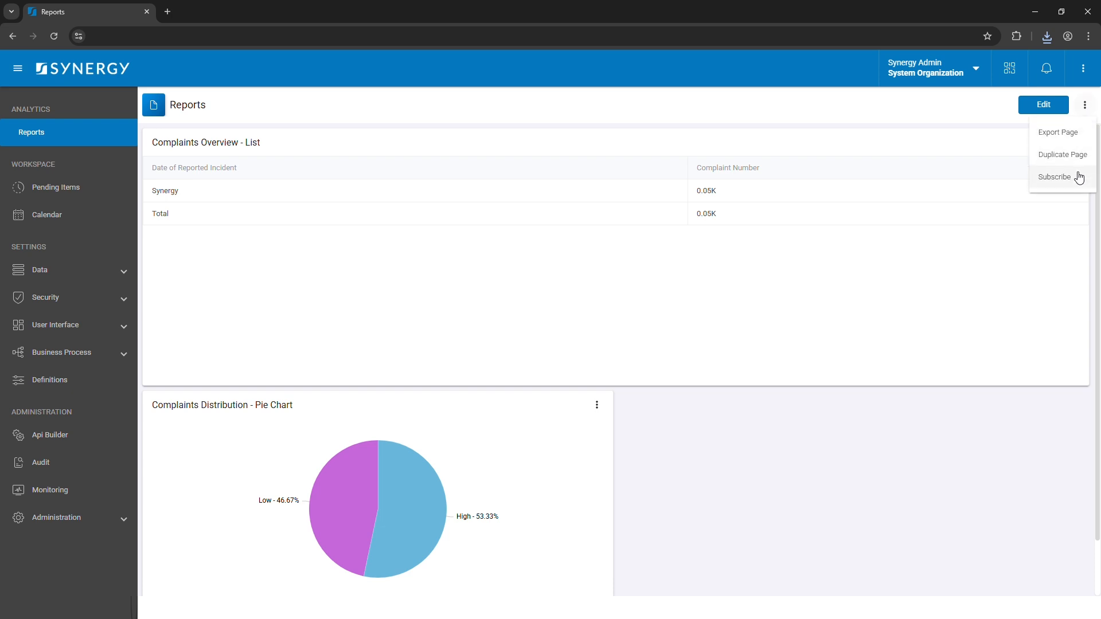
{"action": "left_click", "coordinate": [1076, 174]}
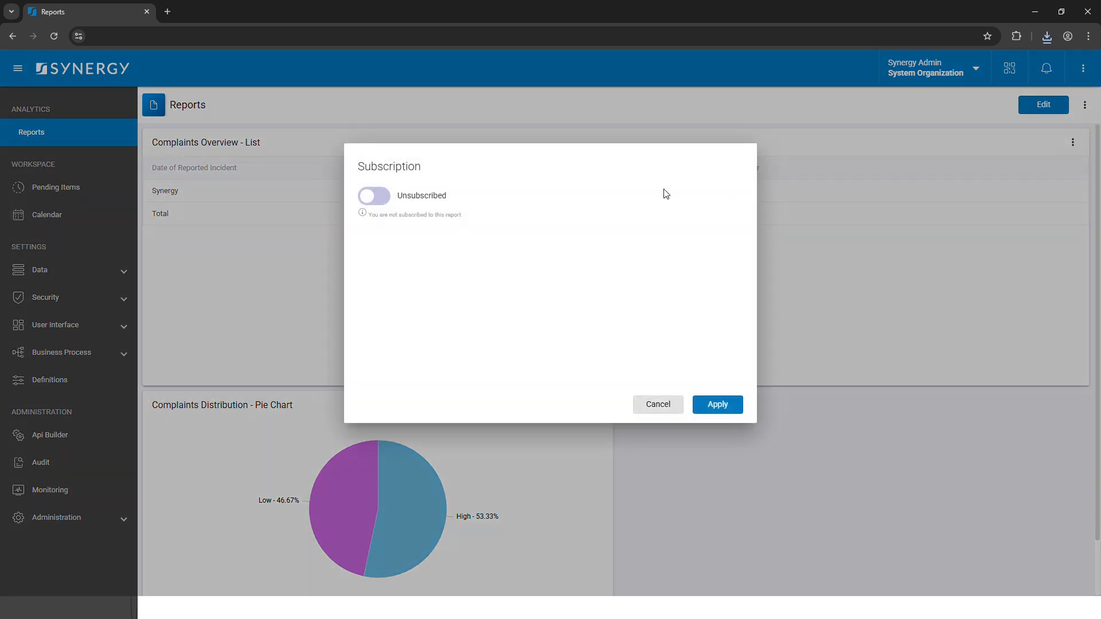
{"action": "left_click", "coordinate": [378, 201]}
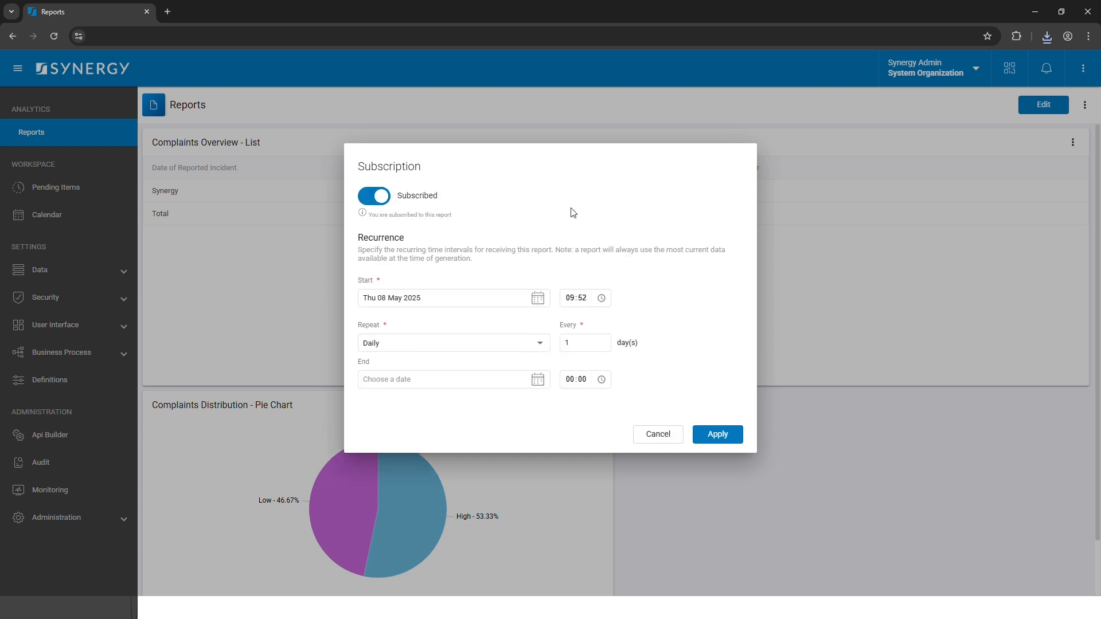
{"action": "left_click", "coordinate": [717, 435]}
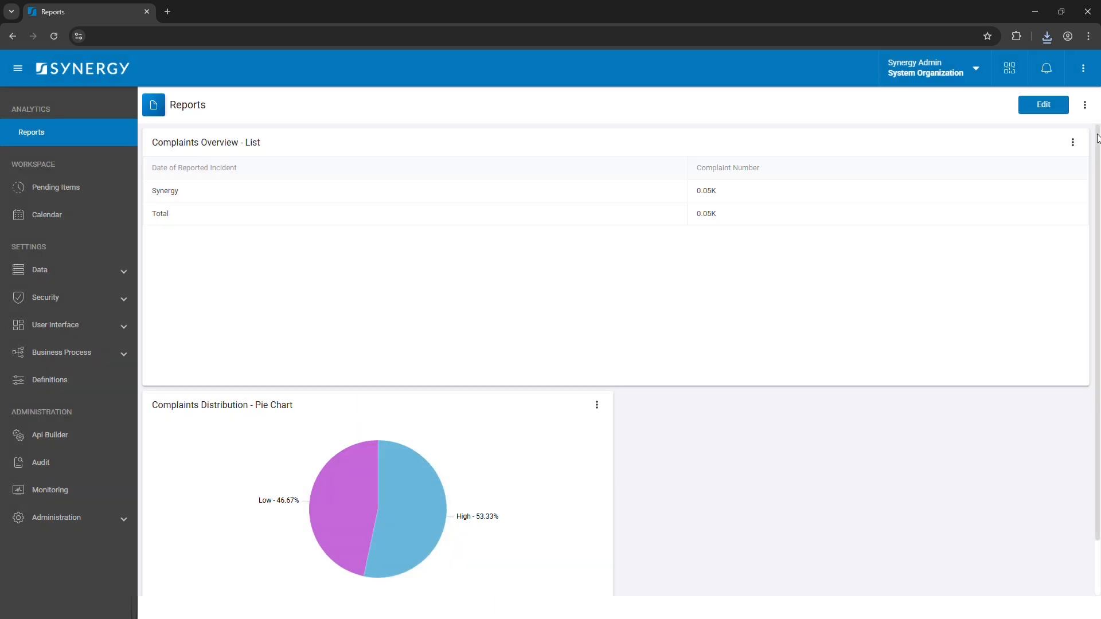